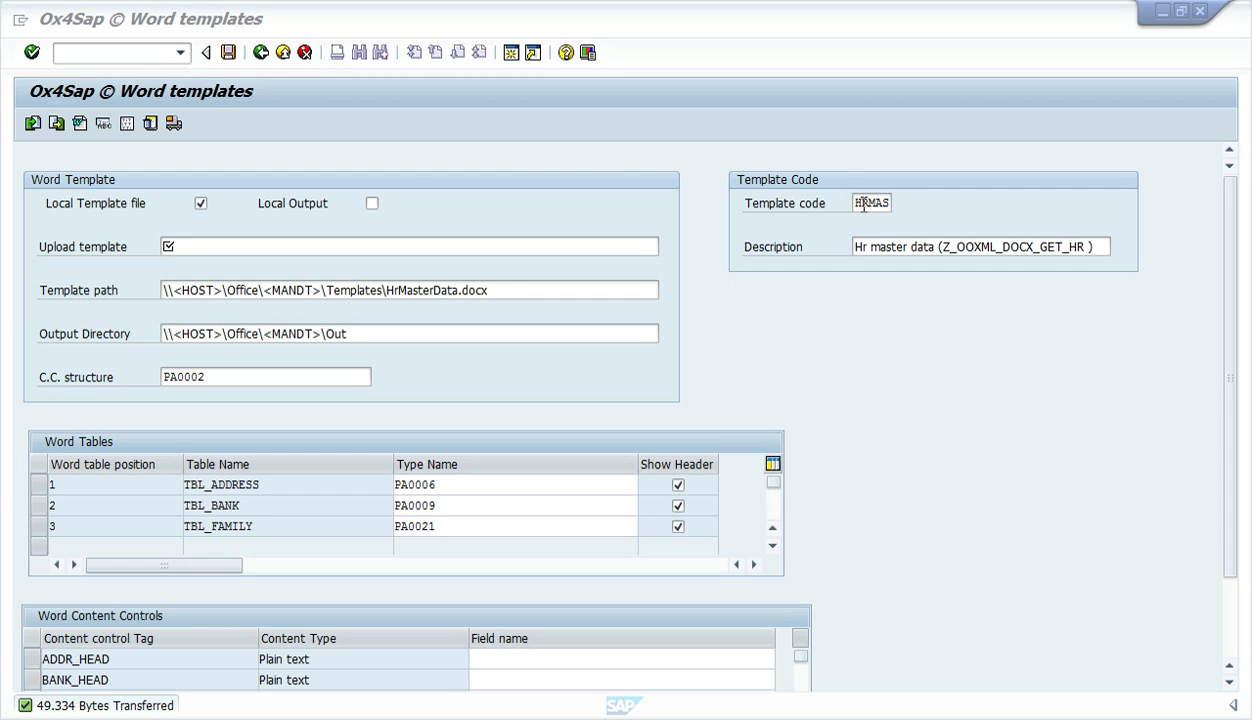
Step: Open HrMasterData.docx in Word and review its personal fields and TBL_ADDRESS, TBL_BANK, TBL_FAMILY tables
{"action": "left_click", "coordinate": [80, 124]}
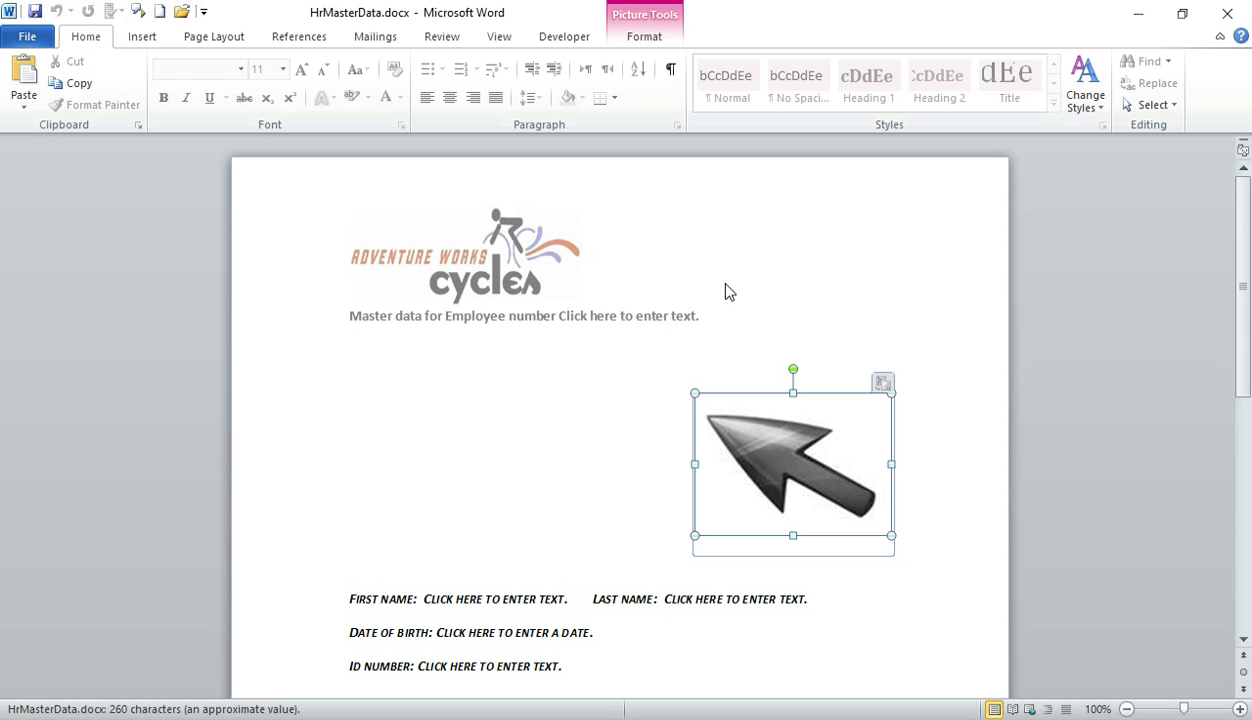
{"action": "scroll", "coordinate": [728, 290], "scroll_direction": "down", "scroll_amount": 4}
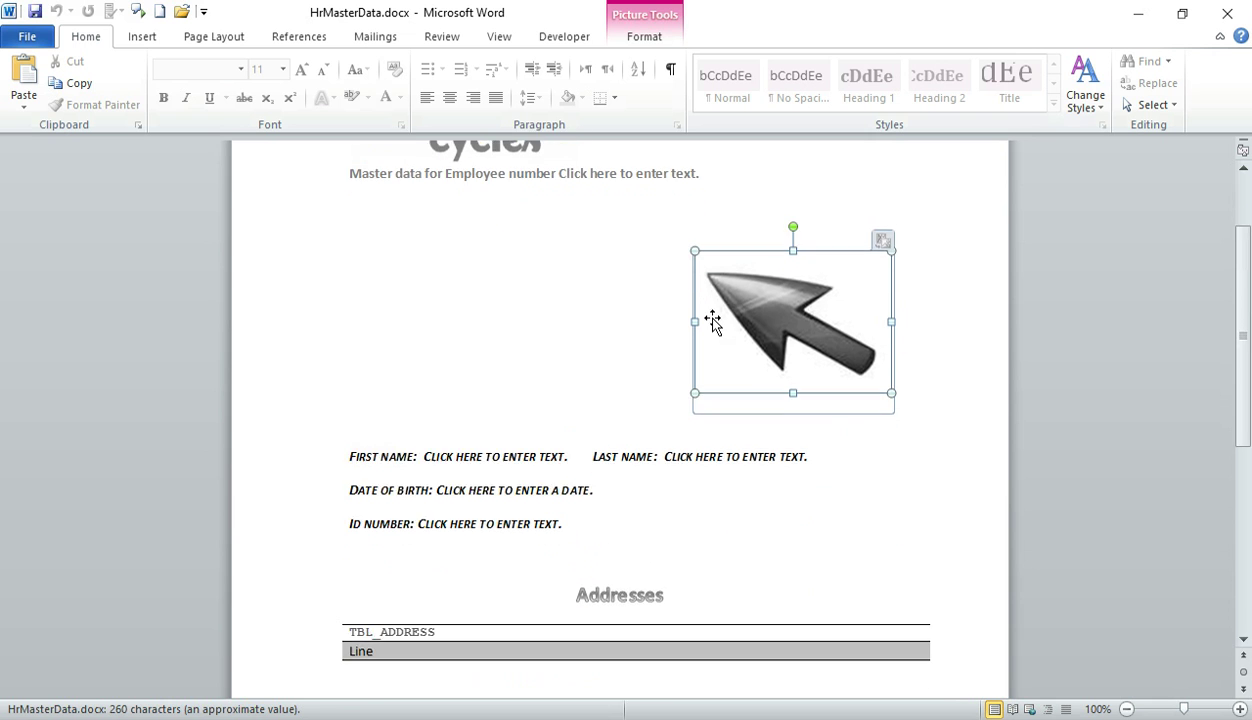
{"action": "scroll", "coordinate": [707, 344], "scroll_direction": "down", "scroll_amount": 3}
{"action": "scroll", "coordinate": [620, 425], "scroll_direction": "down", "scroll_amount": 1}
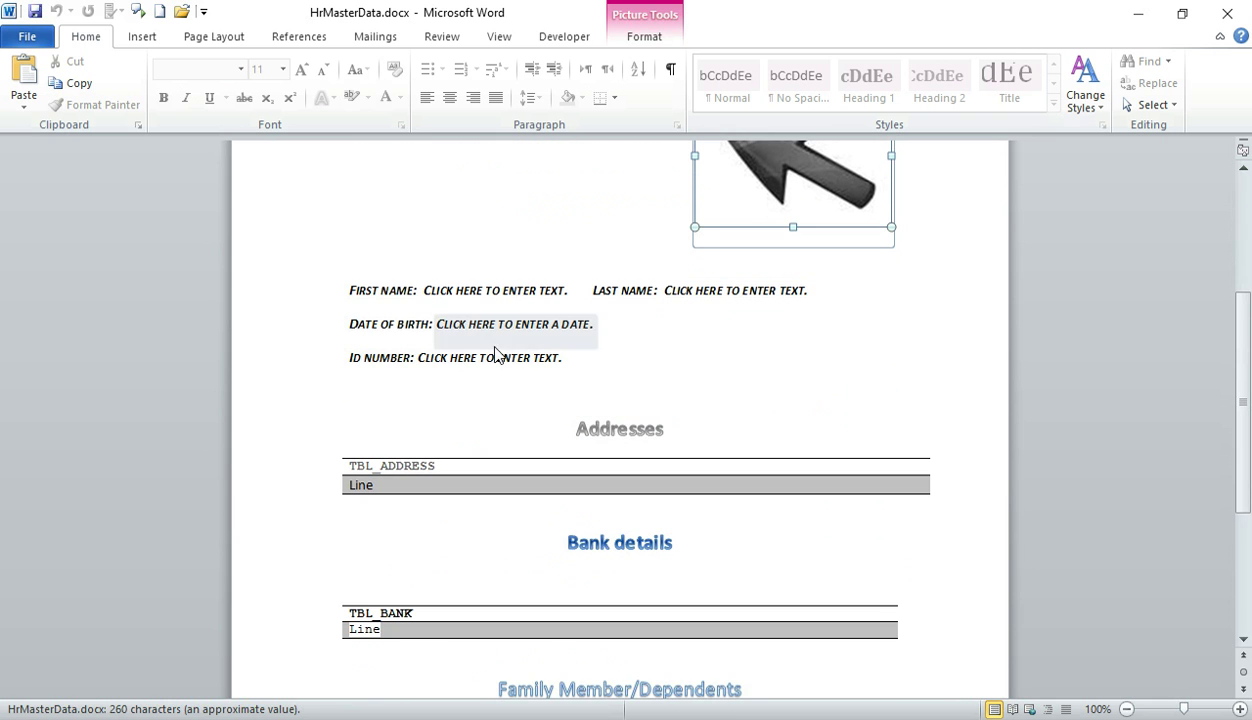
{"action": "scroll", "coordinate": [576, 385], "scroll_direction": "down", "scroll_amount": 3}
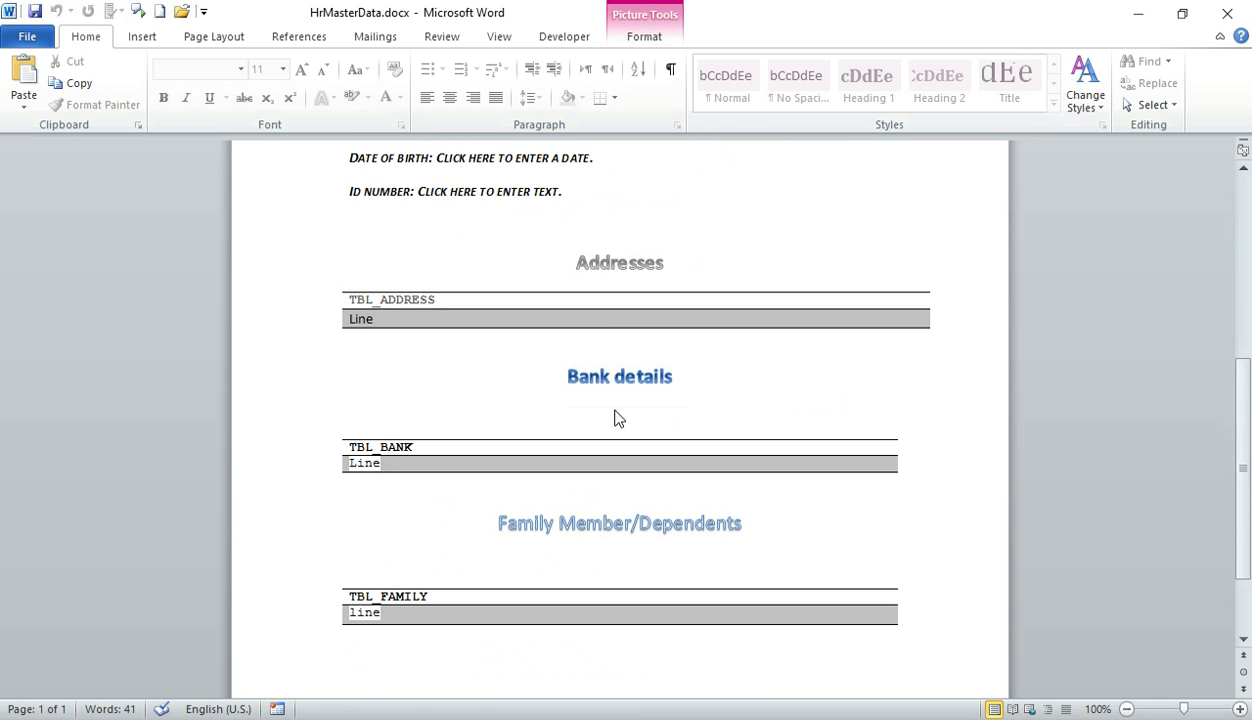
{"action": "scroll", "coordinate": [618, 421], "scroll_direction": "down", "scroll_amount": 2}
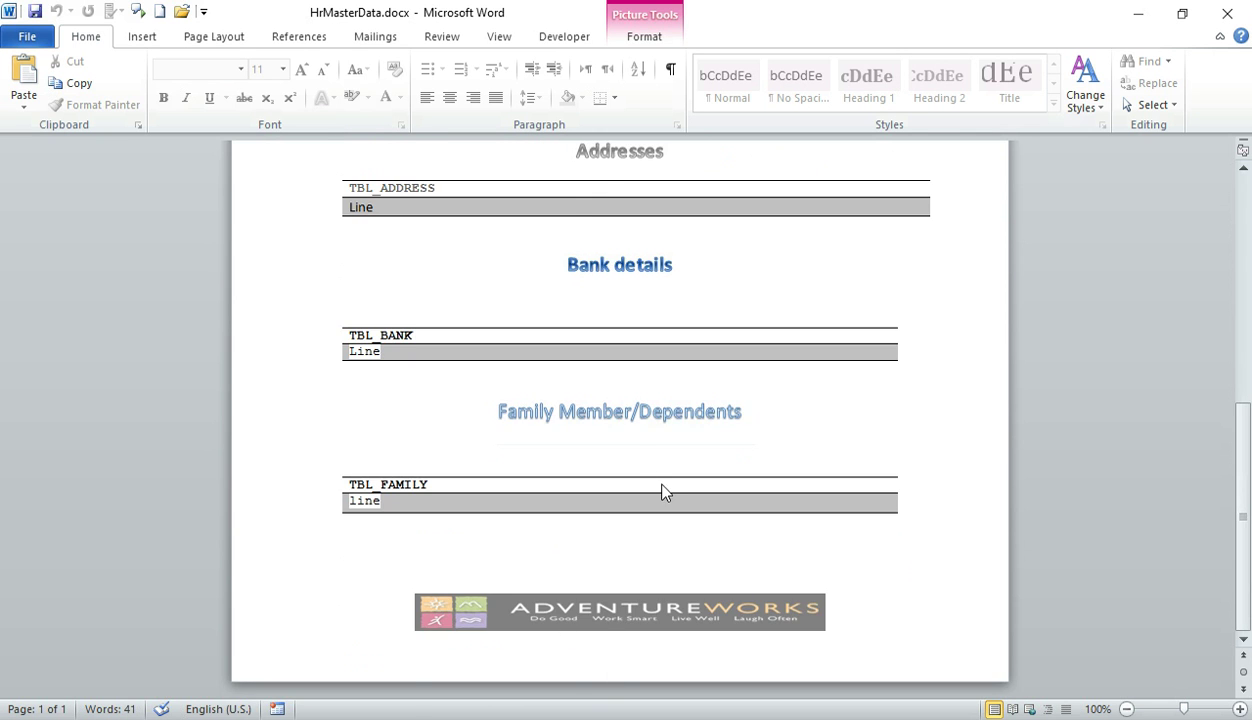
{"action": "scroll", "coordinate": [615, 456], "scroll_direction": "up", "scroll_amount": 1}
{"action": "scroll", "coordinate": [630, 520], "scroll_direction": "down", "scroll_amount": 1}
{"action": "scroll", "coordinate": [623, 560], "scroll_direction": "up", "scroll_amount": 3}
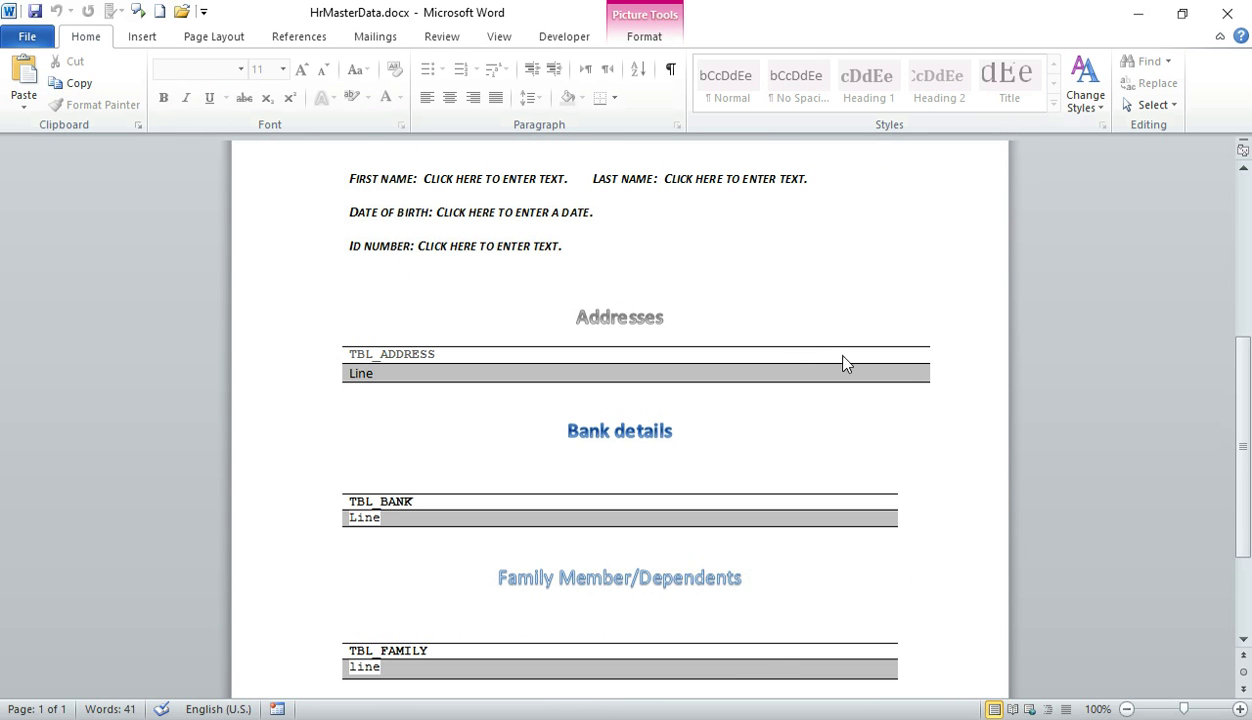
{"action": "left_click_drag", "start_coordinate": [1244, 433], "coordinate": [1249, 344]}
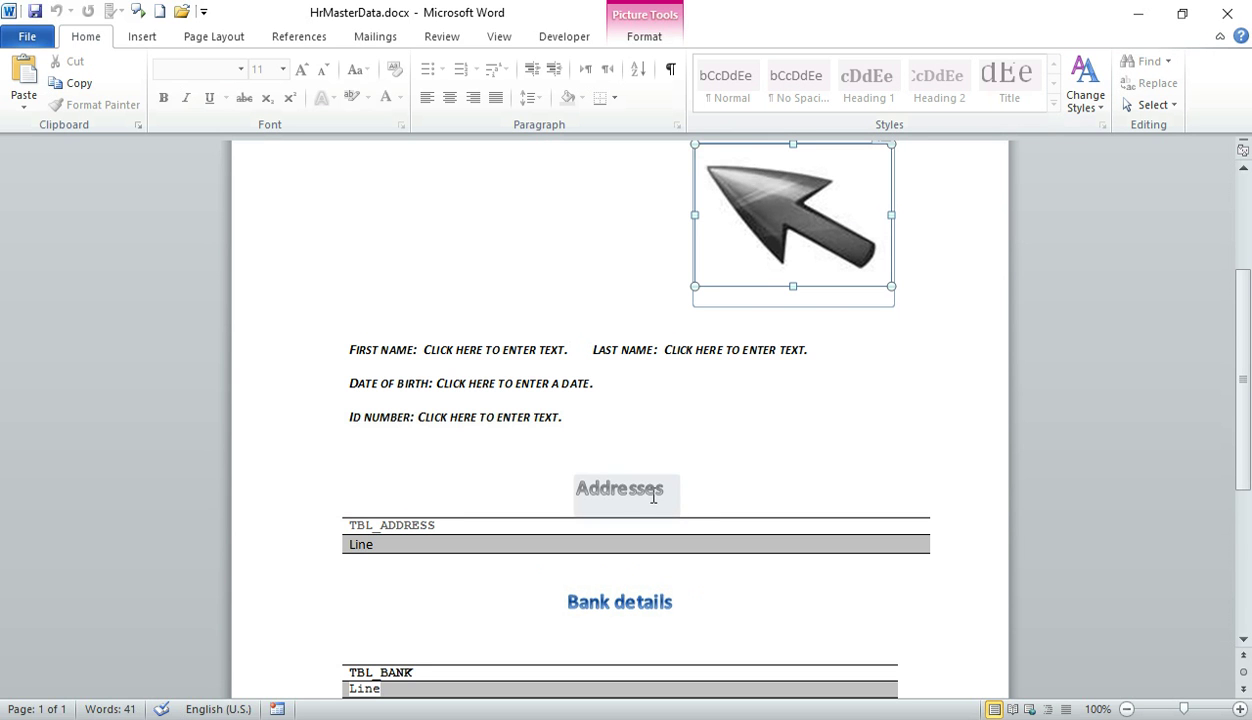
Step: Close Word to get back to the HRMAS template's table-to-infotype mapping in Ox4Sap
{"action": "left_click", "coordinate": [1230, 16]}
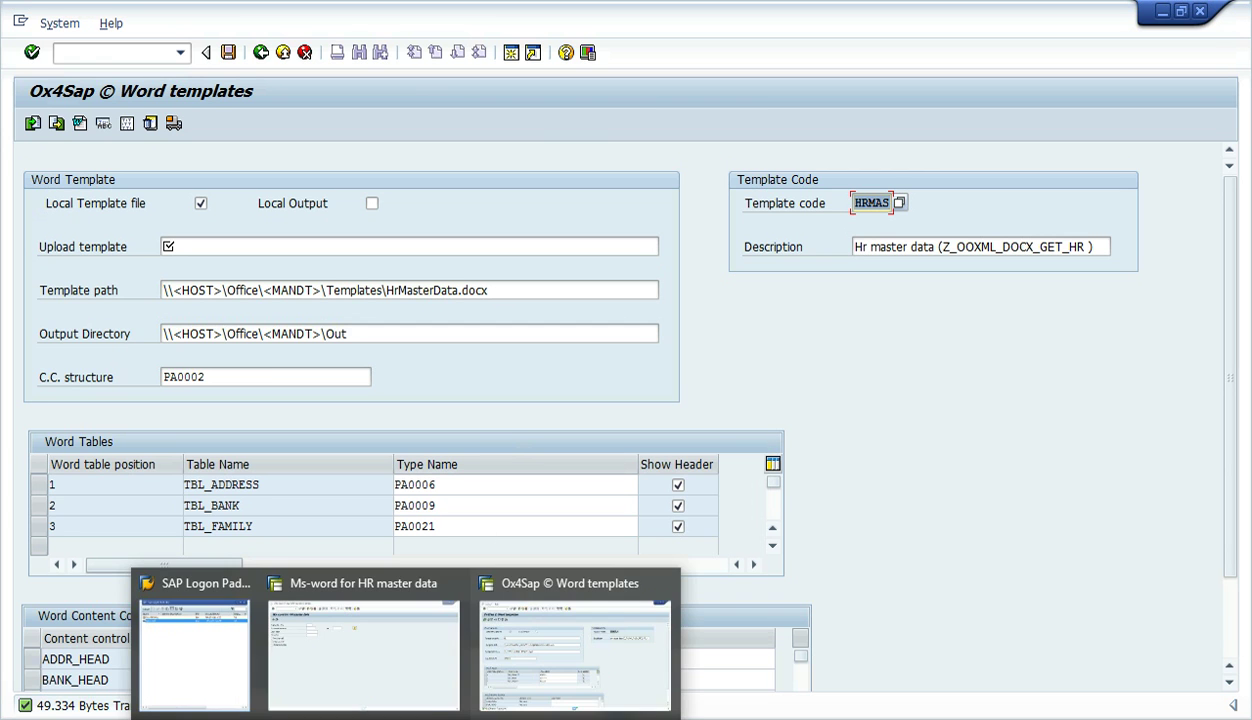
Step: Load the MASS_DATA variant into Ms-word for HR master data and set the upper personnel number to 500
{"action": "left_click", "coordinate": [425, 690]}
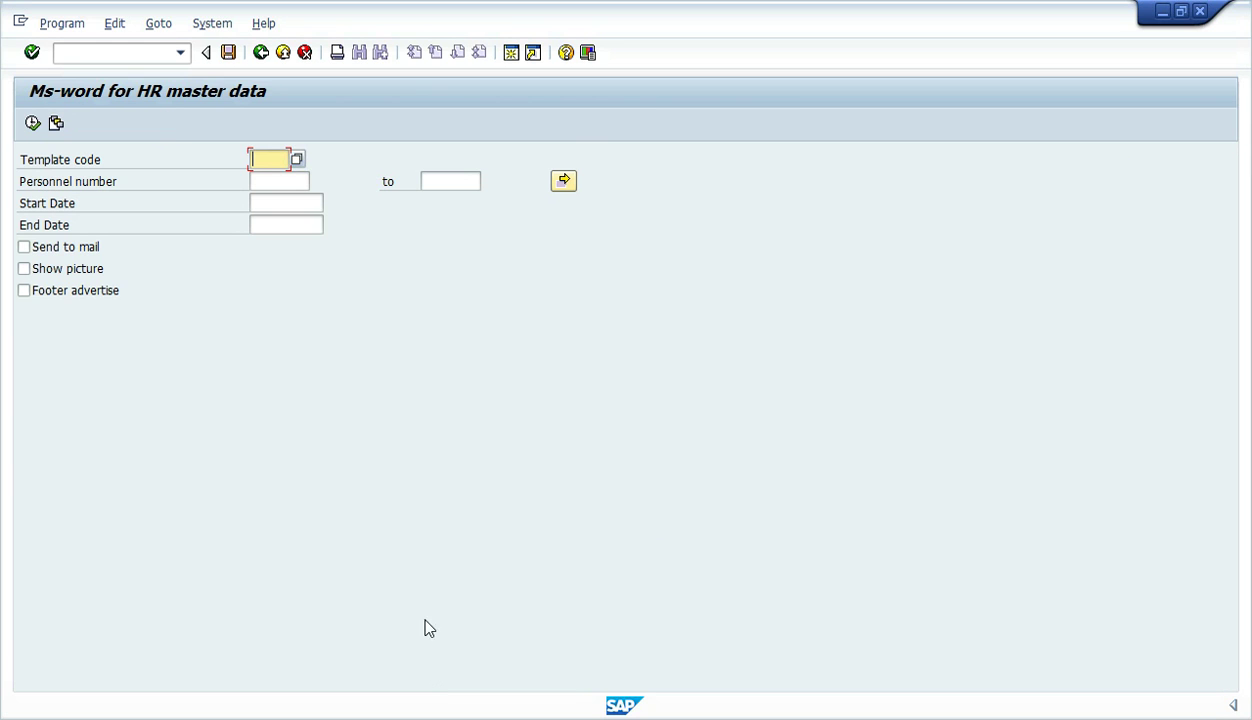
{"action": "left_click", "coordinate": [57, 123]}
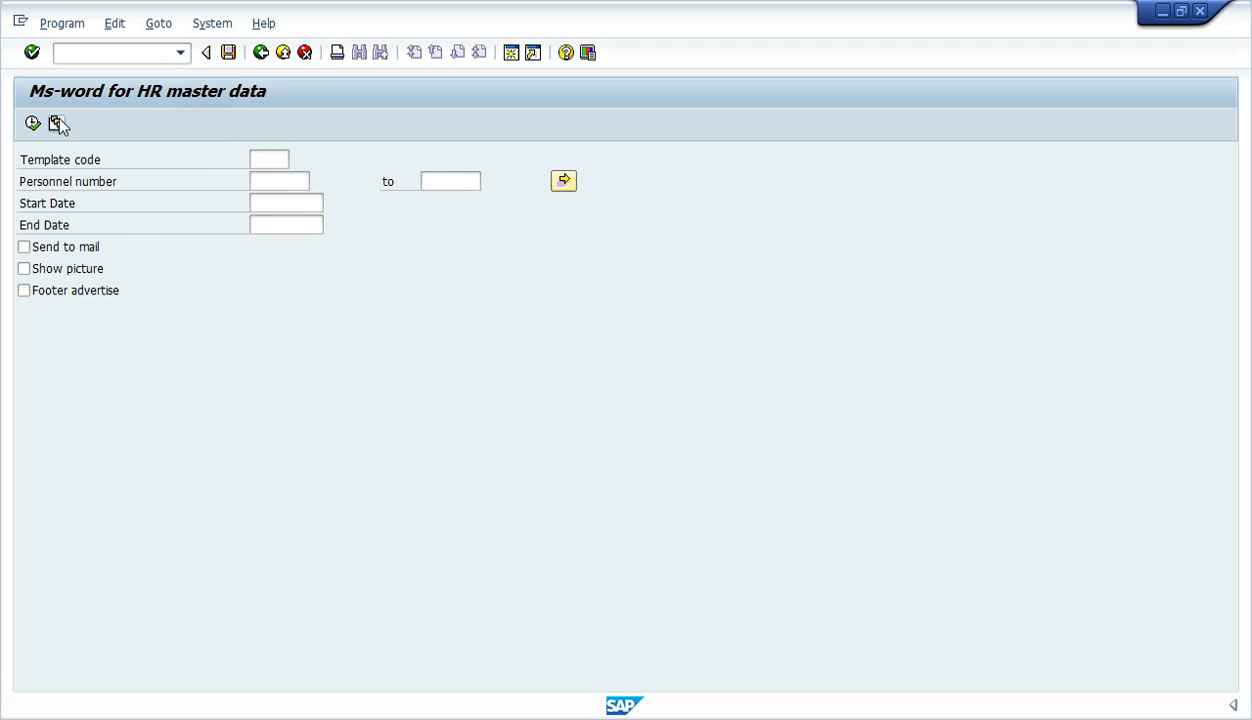
{"action": "double_click", "coordinate": [145, 342]}
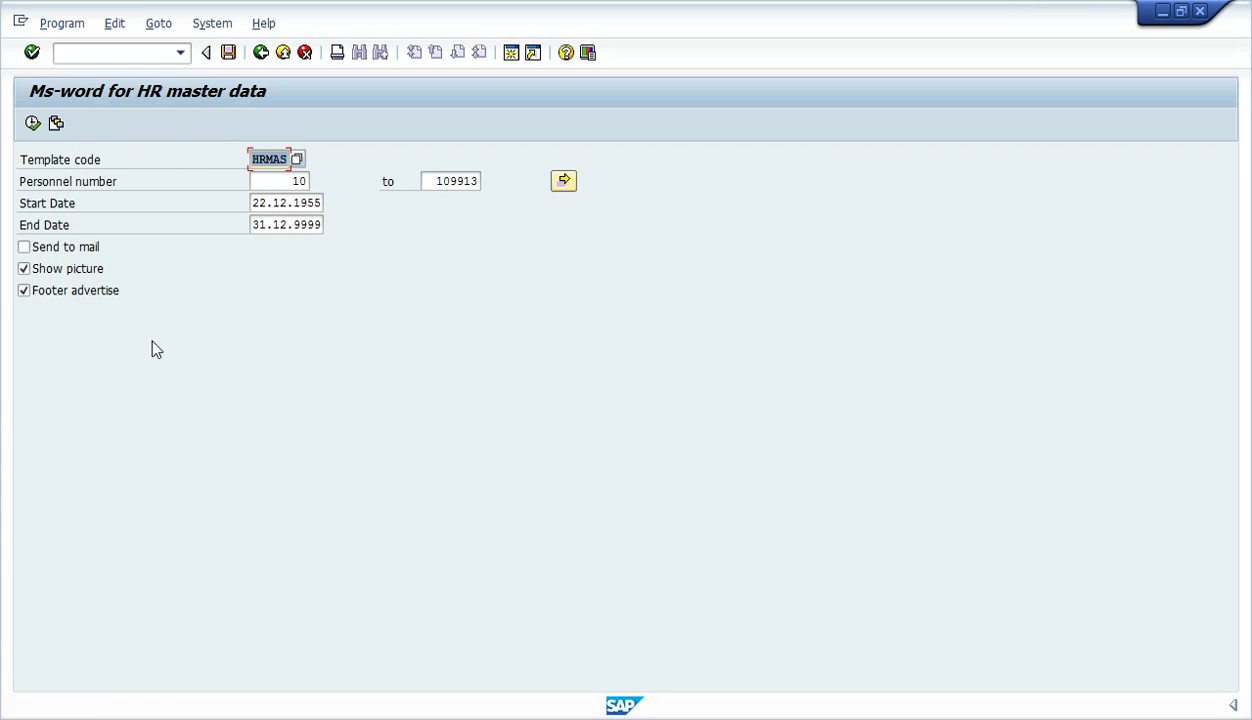
{"action": "double_click", "coordinate": [424, 180]}
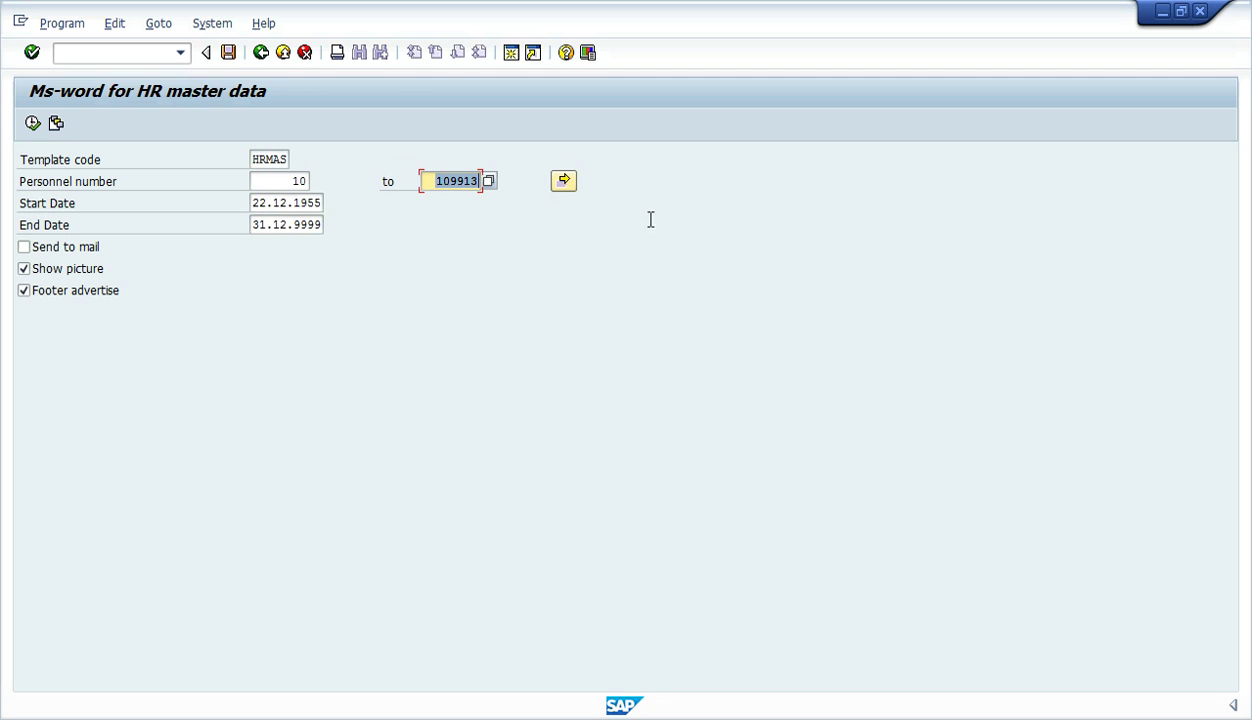
{"action": "key", "text": "BackSpace"}
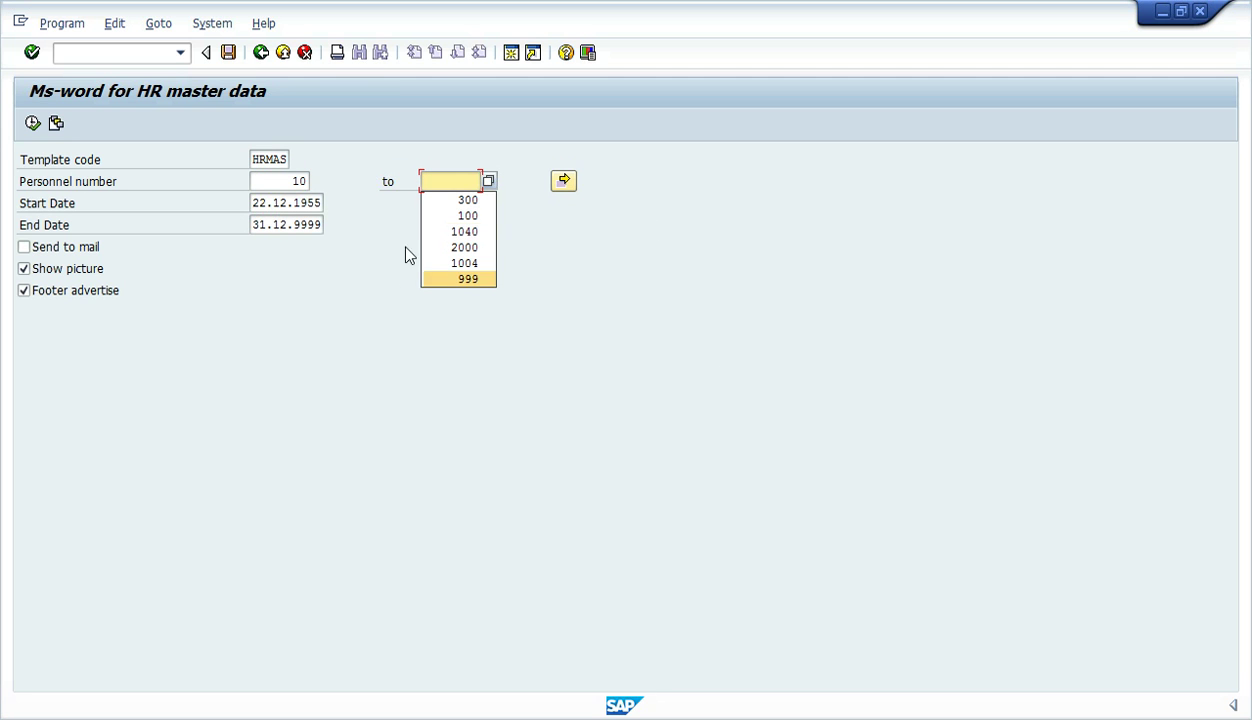
{"action": "left_click", "coordinate": [438, 180]}
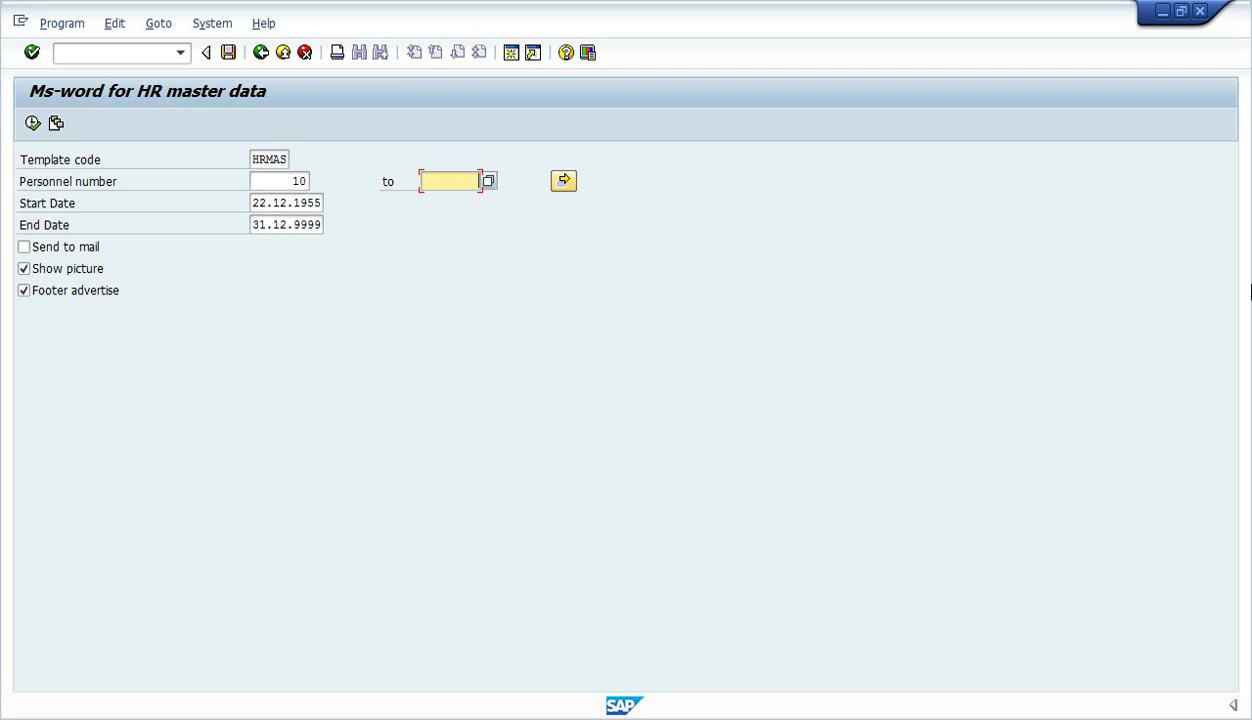
{"action": "type", "text": "500"}
Step: Execute the report and view the five PDFs, 00000010.pdf to 00000073.pdf, in the Out folder
{"action": "left_click", "coordinate": [33, 124]}
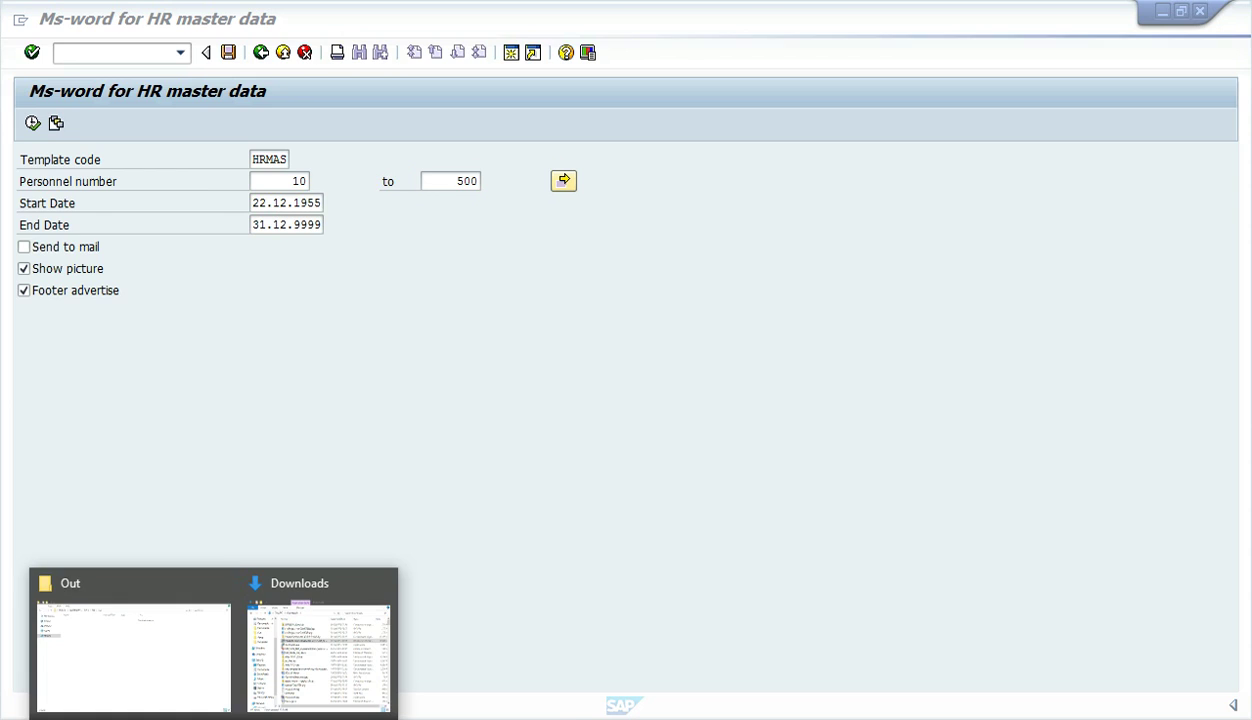
{"action": "left_click", "coordinate": [136, 628]}
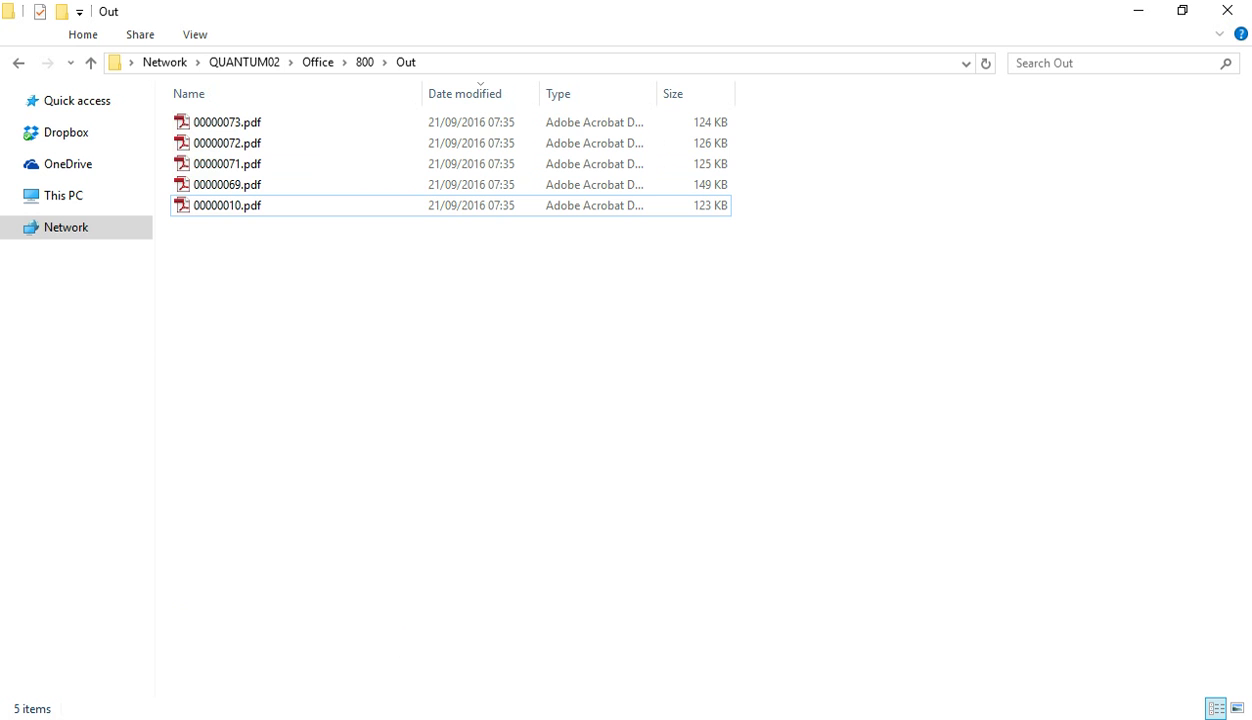
{"action": "mouse_move", "coordinate": [433, 685]}
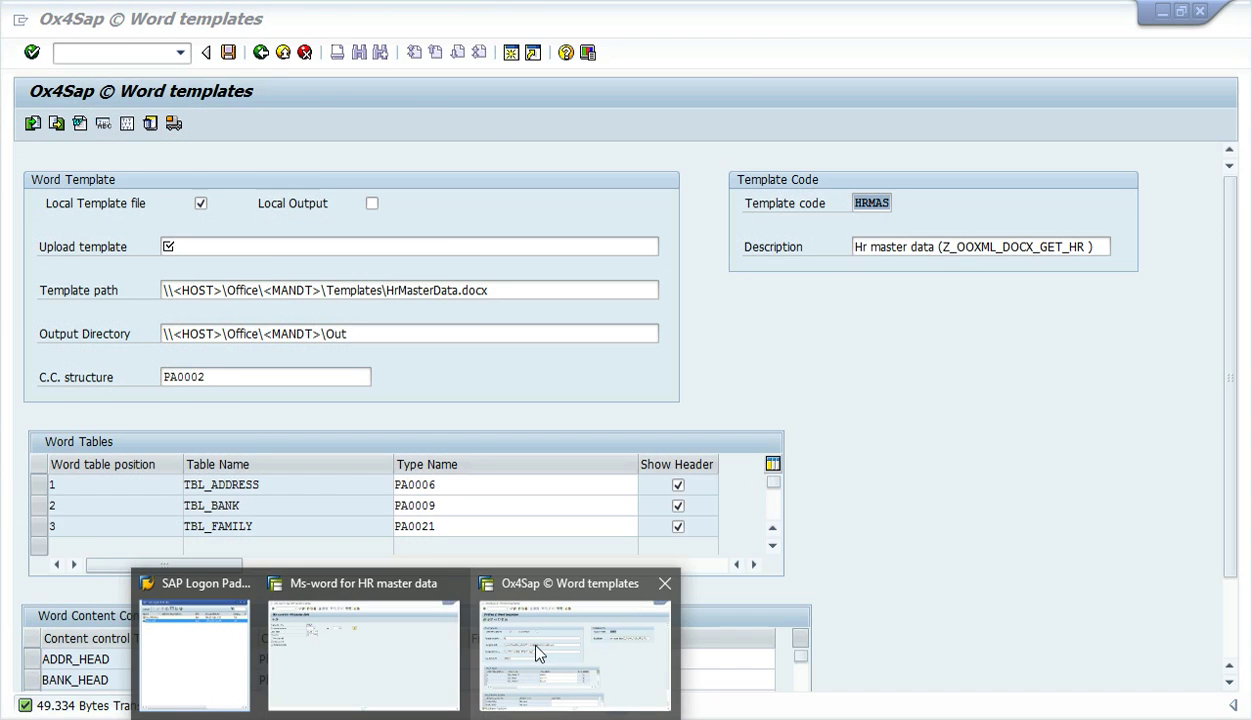
{"action": "left_click", "coordinate": [448, 648]}
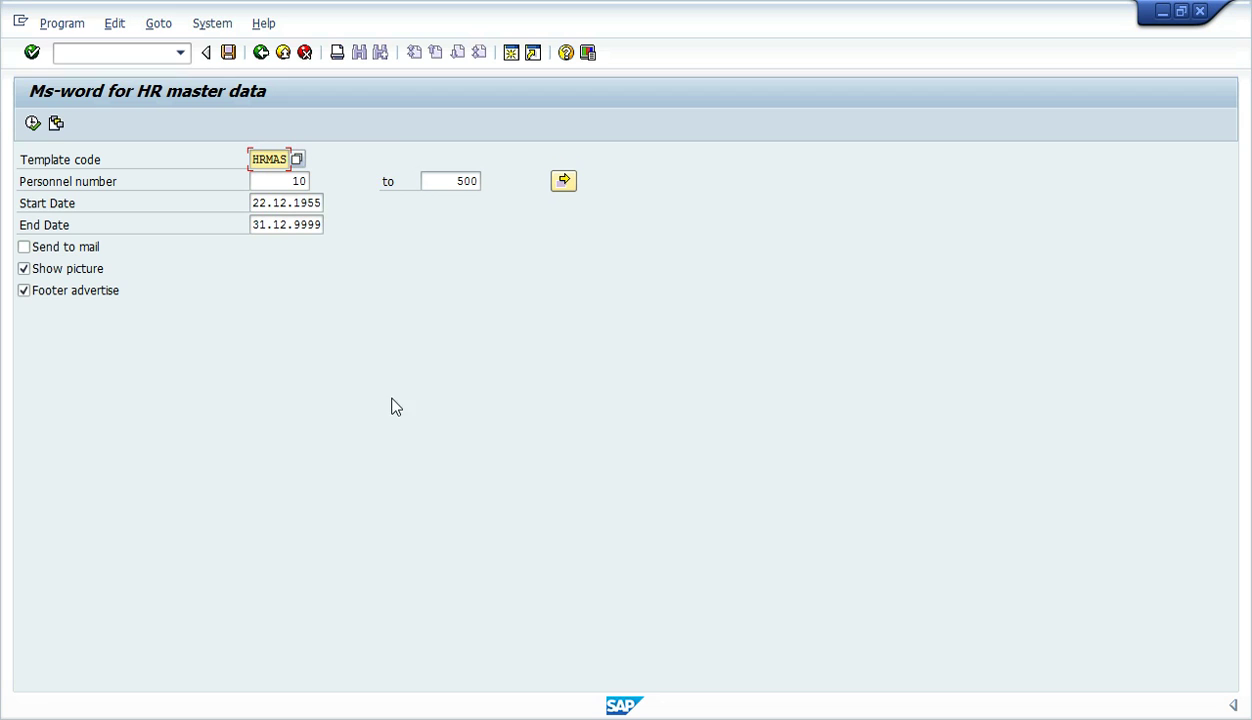
{"action": "mouse_move", "coordinate": [250, 682]}
{"action": "left_click", "coordinate": [205, 660]}
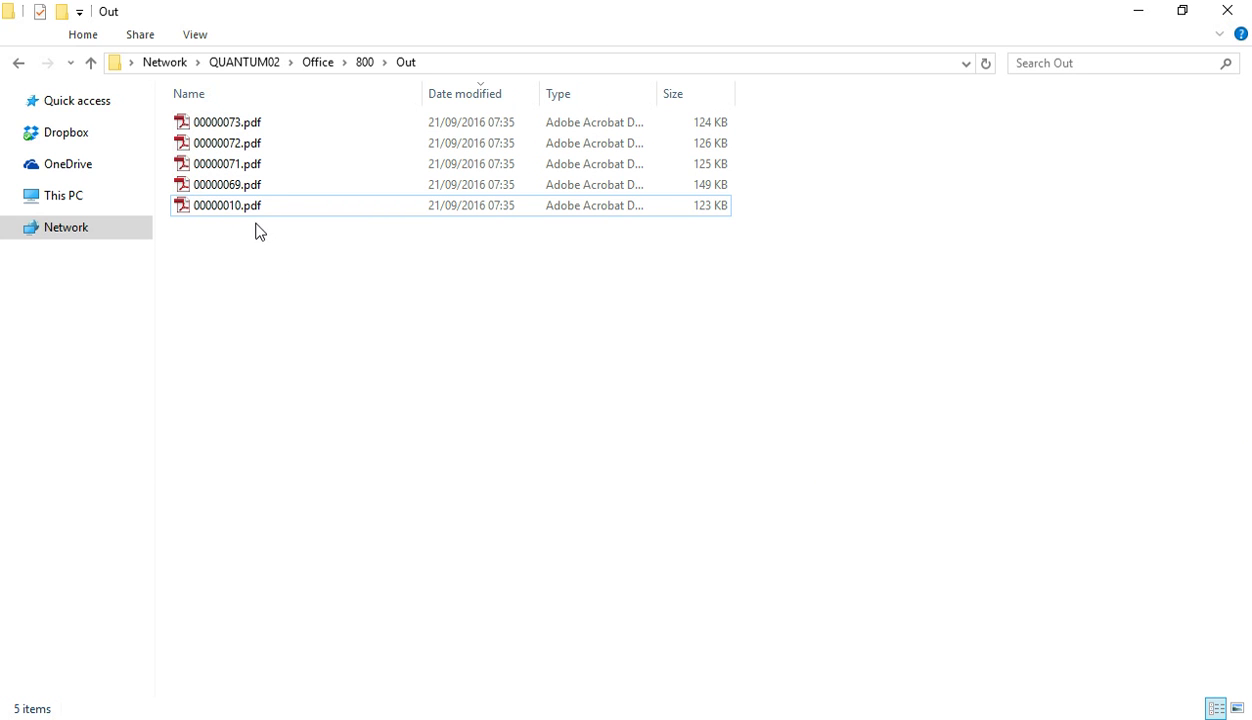
Step: Read through 00000071.pdf in Adobe Reader, then close it
{"action": "double_click", "coordinate": [242, 165]}
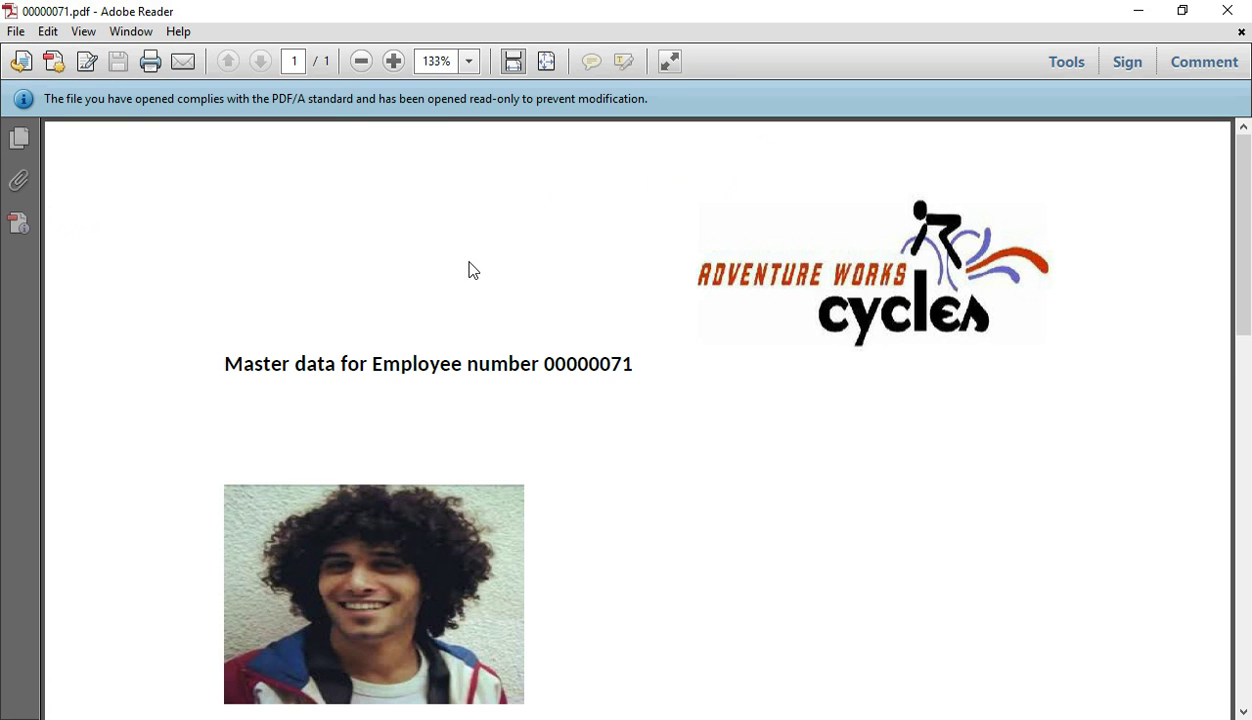
{"action": "scroll", "coordinate": [550, 345], "scroll_direction": "down", "scroll_amount": 1}
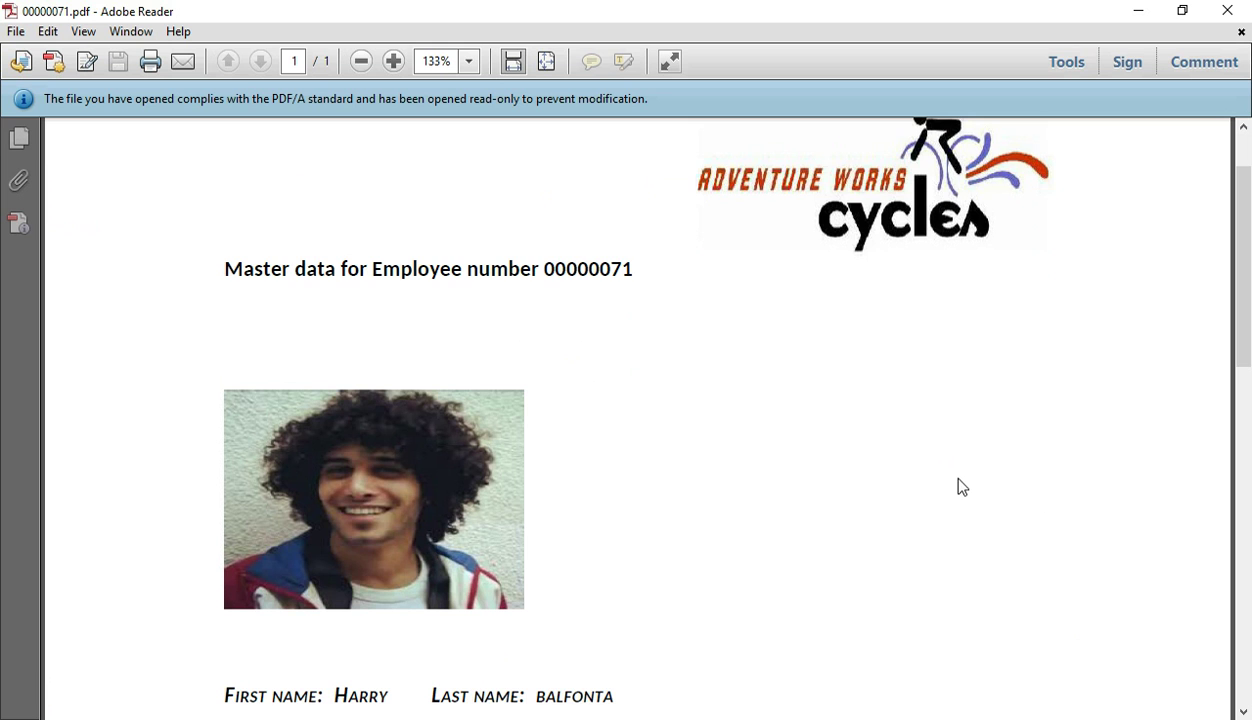
{"action": "scroll", "coordinate": [958, 483], "scroll_direction": "down", "scroll_amount": 4}
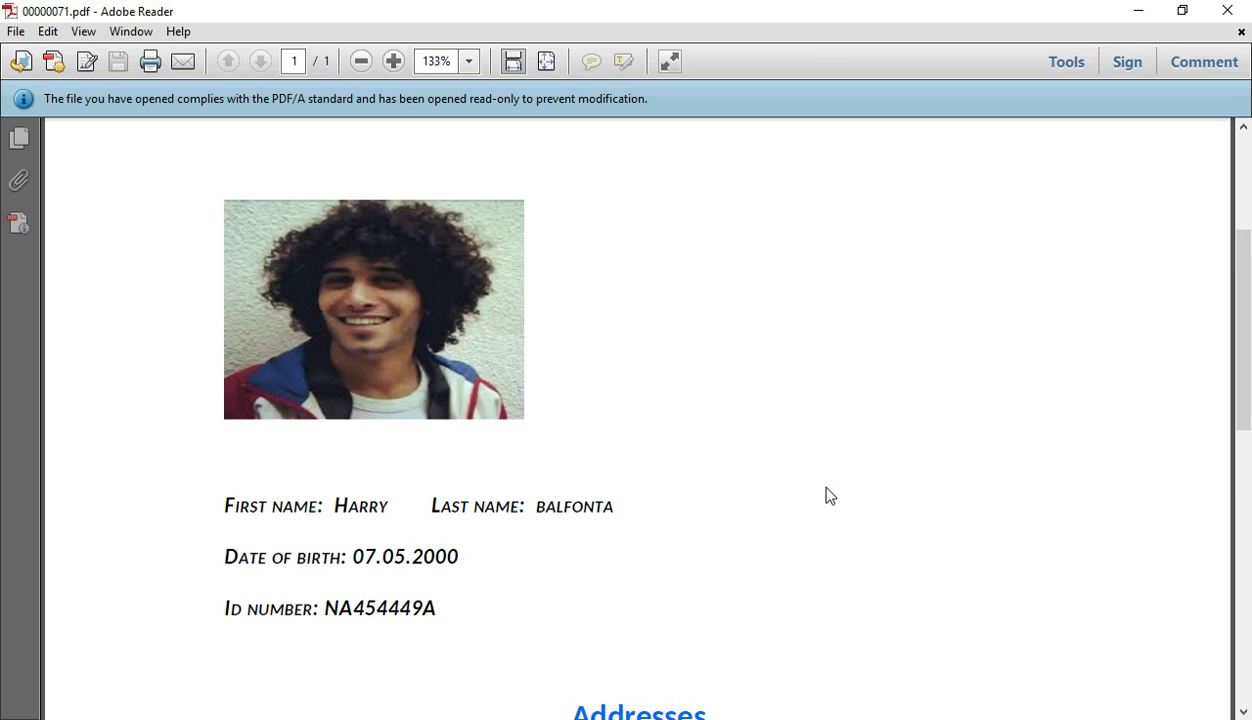
{"action": "scroll", "coordinate": [826, 495], "scroll_direction": "down", "scroll_amount": 8}
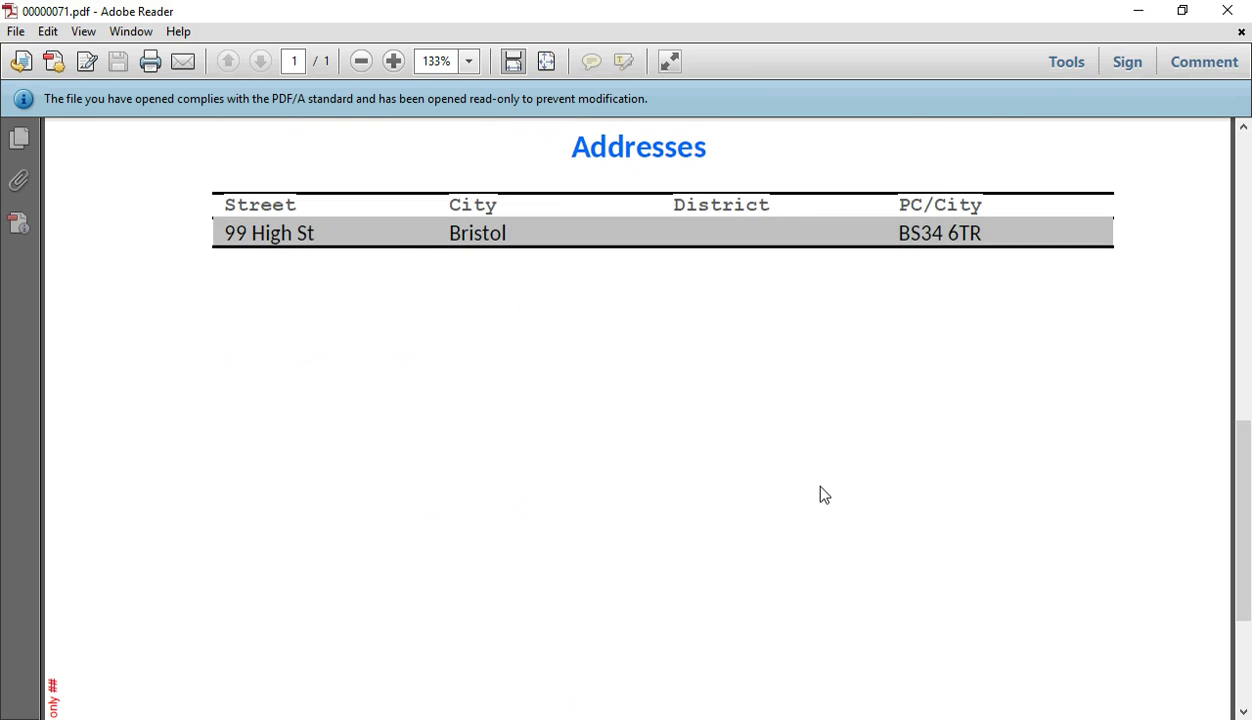
{"action": "scroll", "coordinate": [820, 494], "scroll_direction": "down", "scroll_amount": 3}
{"action": "scroll", "coordinate": [812, 482], "scroll_direction": "up", "scroll_amount": 2}
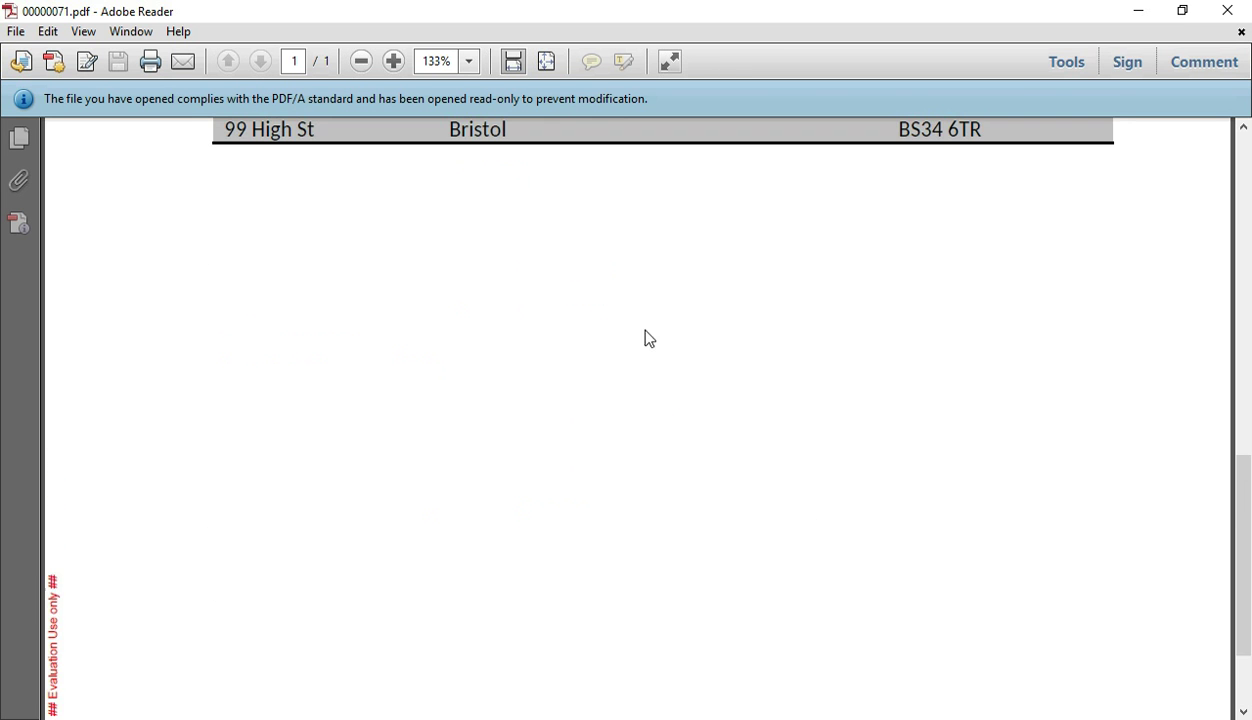
{"action": "scroll", "coordinate": [680, 316], "scroll_direction": "up", "scroll_amount": 1}
{"action": "scroll", "coordinate": [620, 305], "scroll_direction": "up", "scroll_amount": 1}
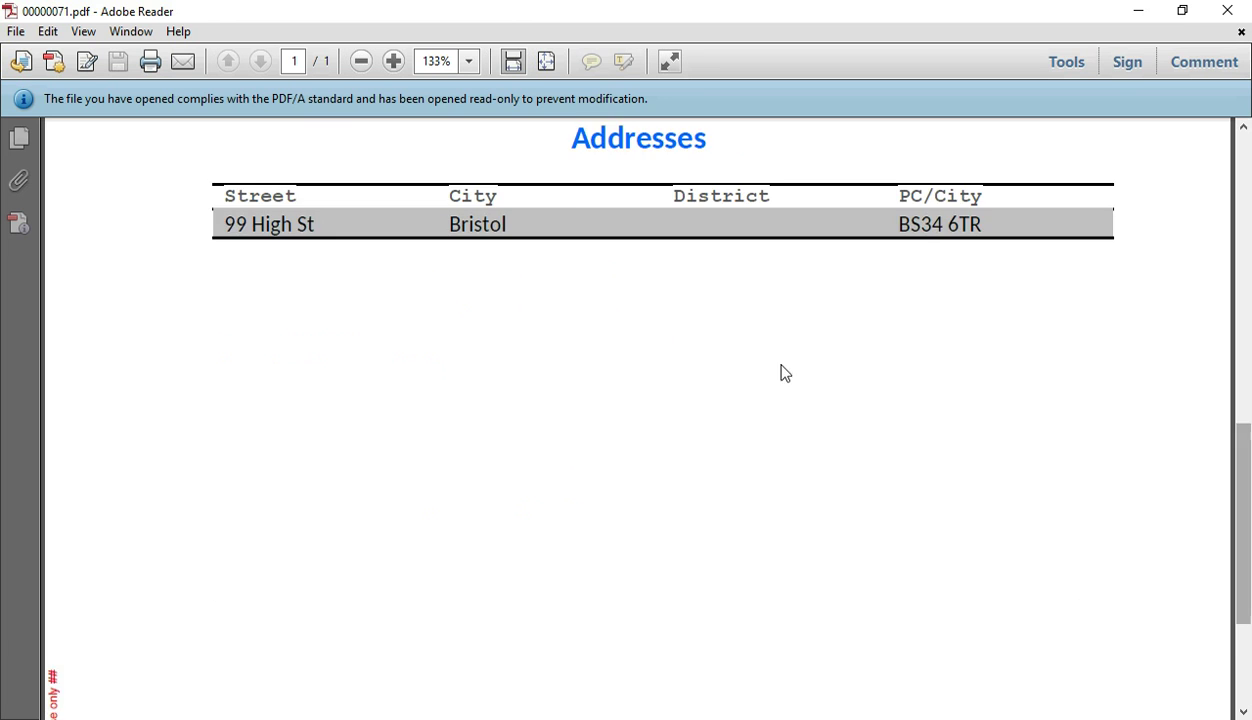
{"action": "scroll", "coordinate": [674, 265], "scroll_direction": "up", "scroll_amount": 4}
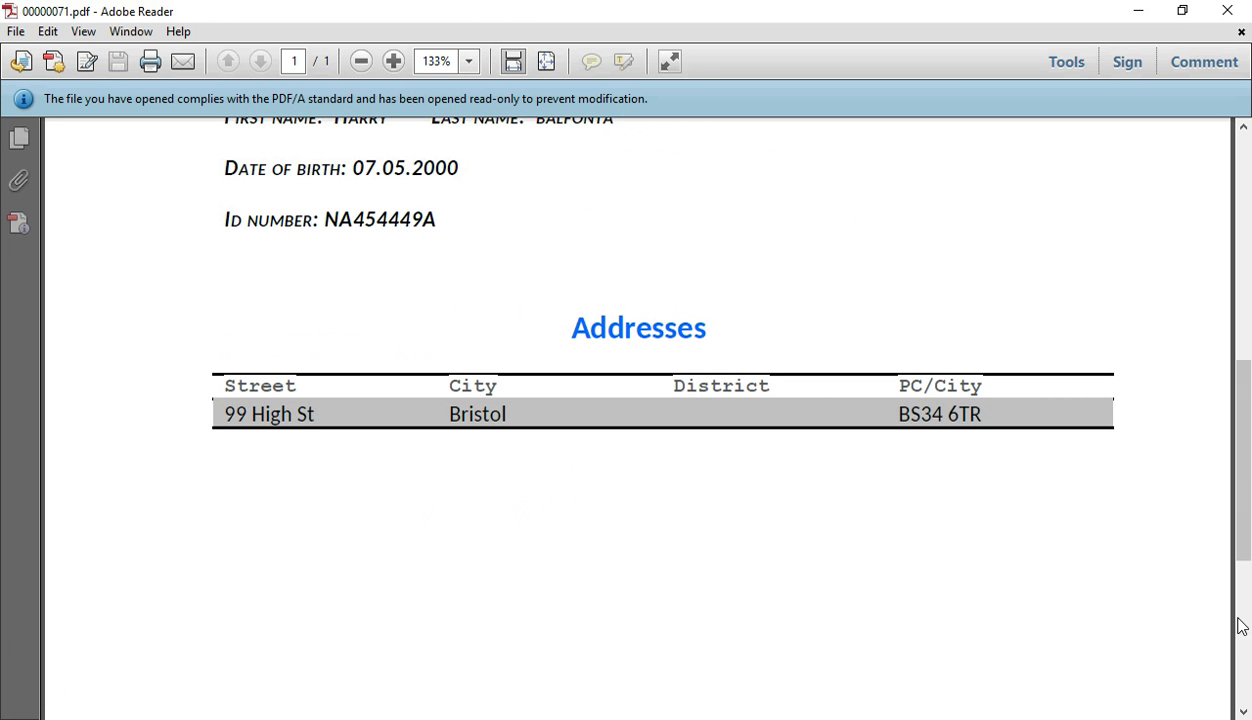
{"action": "left_click_drag", "start_coordinate": [1247, 535], "coordinate": [1247, 417]}
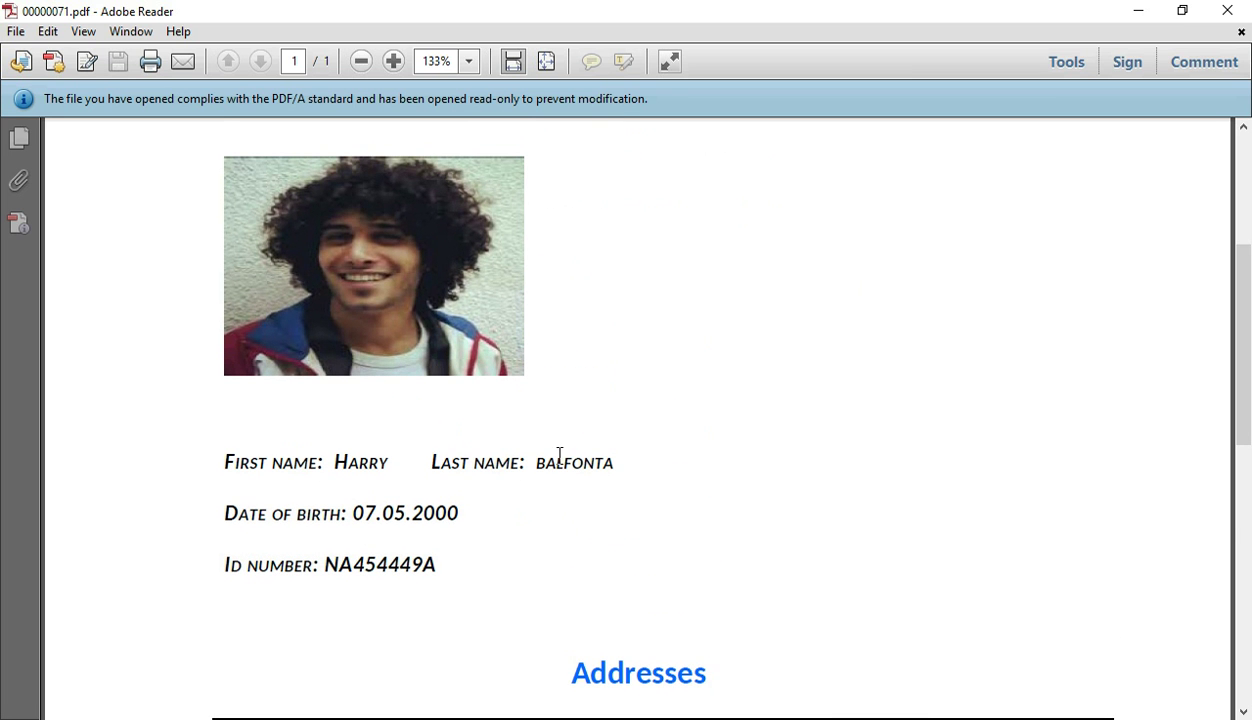
{"action": "left_click", "coordinate": [1227, 11]}
Step: Check 00000010.pdf in Adobe Reader, then close it
{"action": "double_click", "coordinate": [209, 207]}
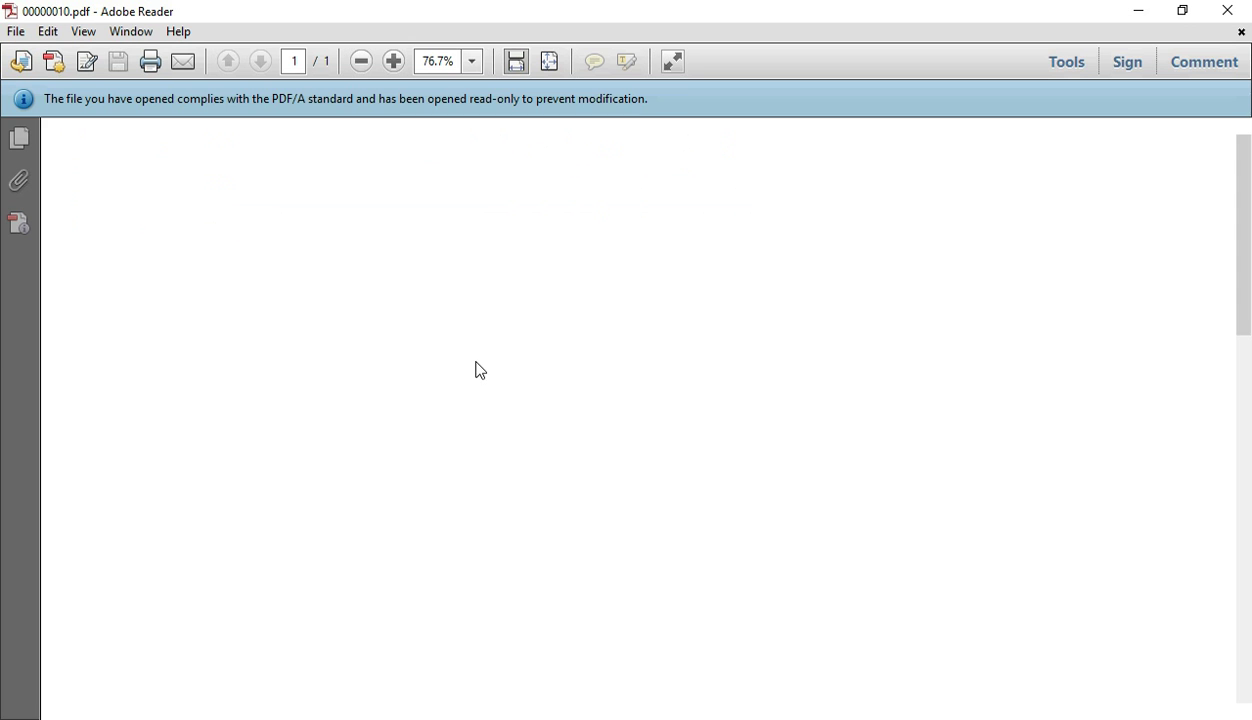
{"action": "scroll", "coordinate": [565, 444], "scroll_direction": "down", "scroll_amount": 2}
{"action": "scroll", "coordinate": [590, 447], "scroll_direction": "down", "scroll_amount": 1}
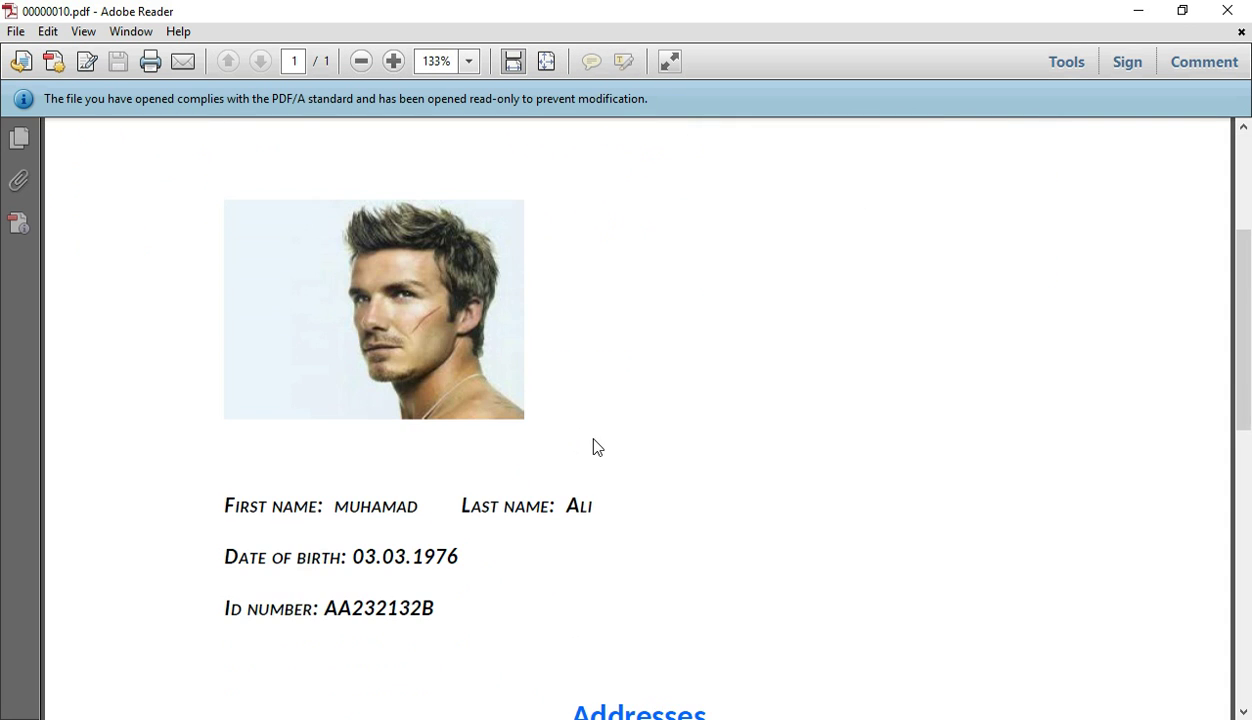
{"action": "scroll", "coordinate": [745, 420], "scroll_direction": "down", "scroll_amount": 5}
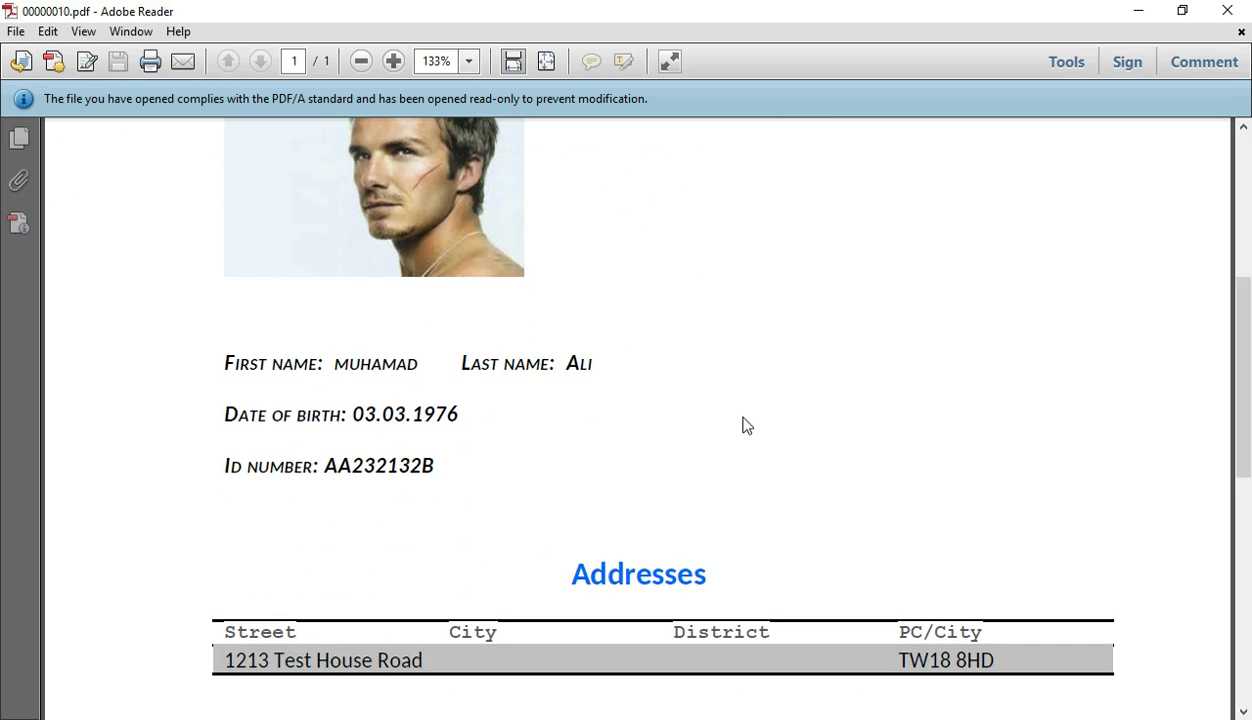
{"action": "left_click", "coordinate": [1227, 10]}
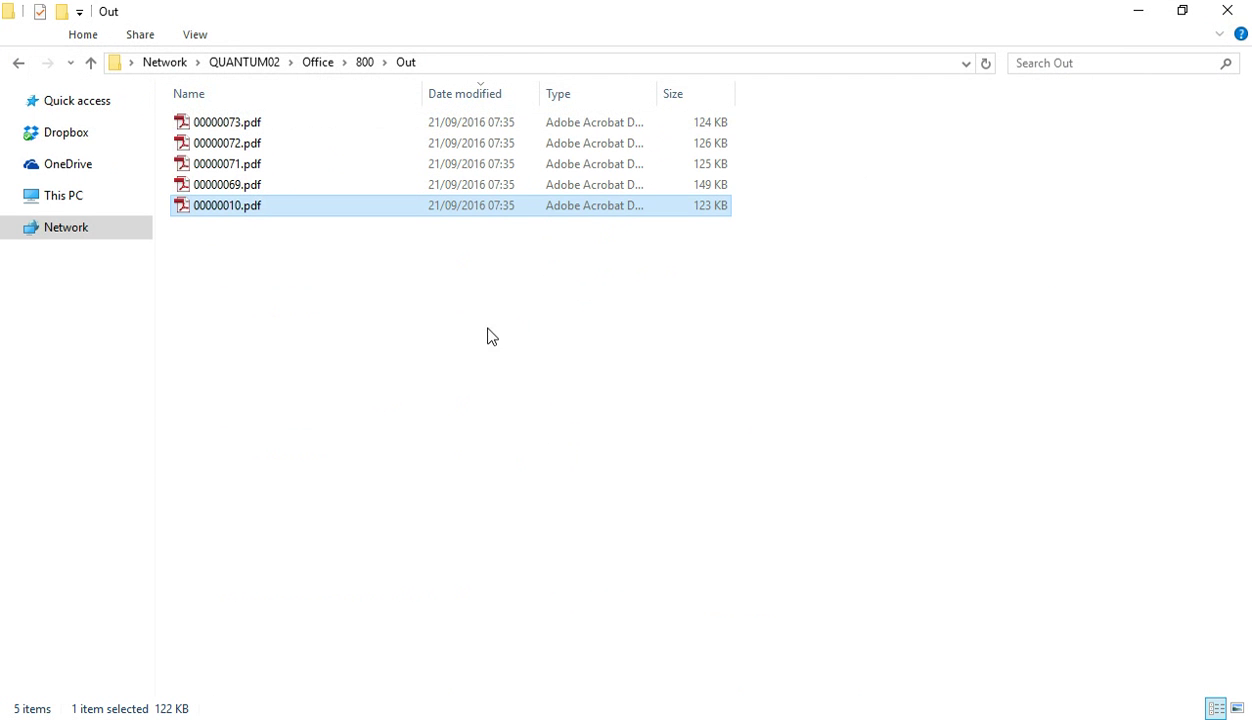
Step: Skim 00000073.pdf and then 00000071.pdf again, closing each afterwards
{"action": "double_click", "coordinate": [222, 123]}
{"action": "scroll", "coordinate": [845, 524], "scroll_direction": "down", "scroll_amount": 10}
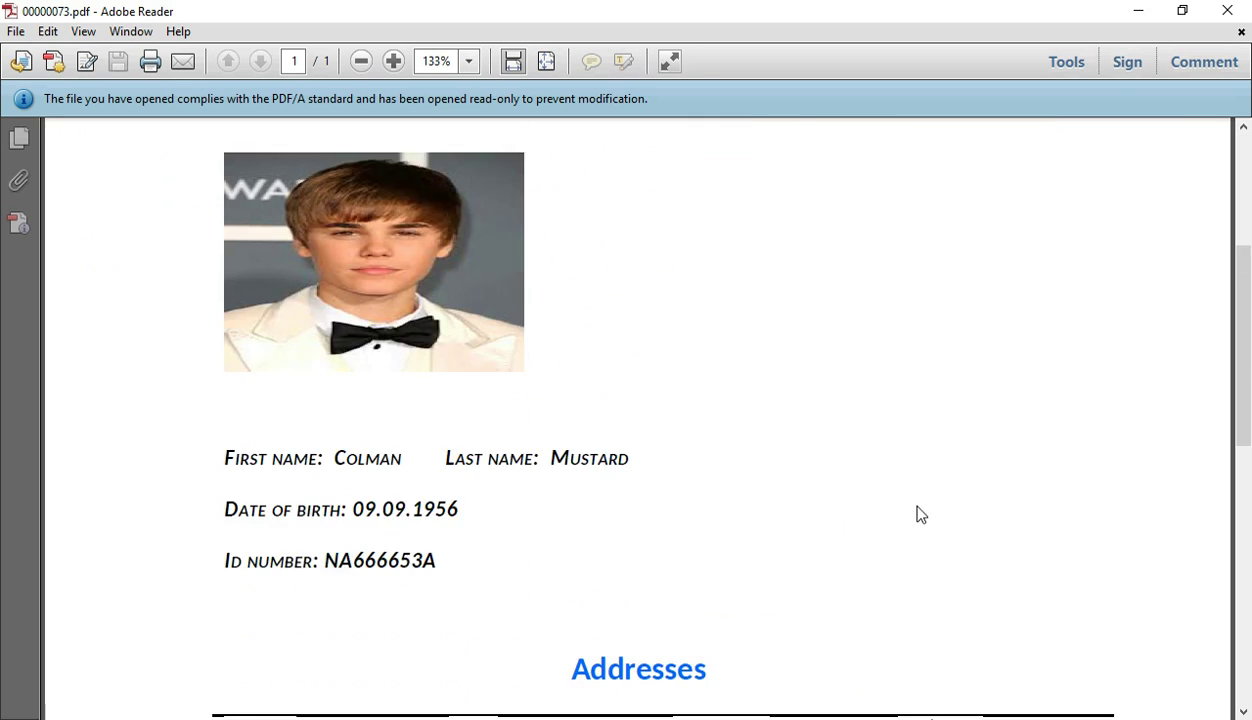
{"action": "scroll", "coordinate": [936, 524], "scroll_direction": "down", "scroll_amount": 1}
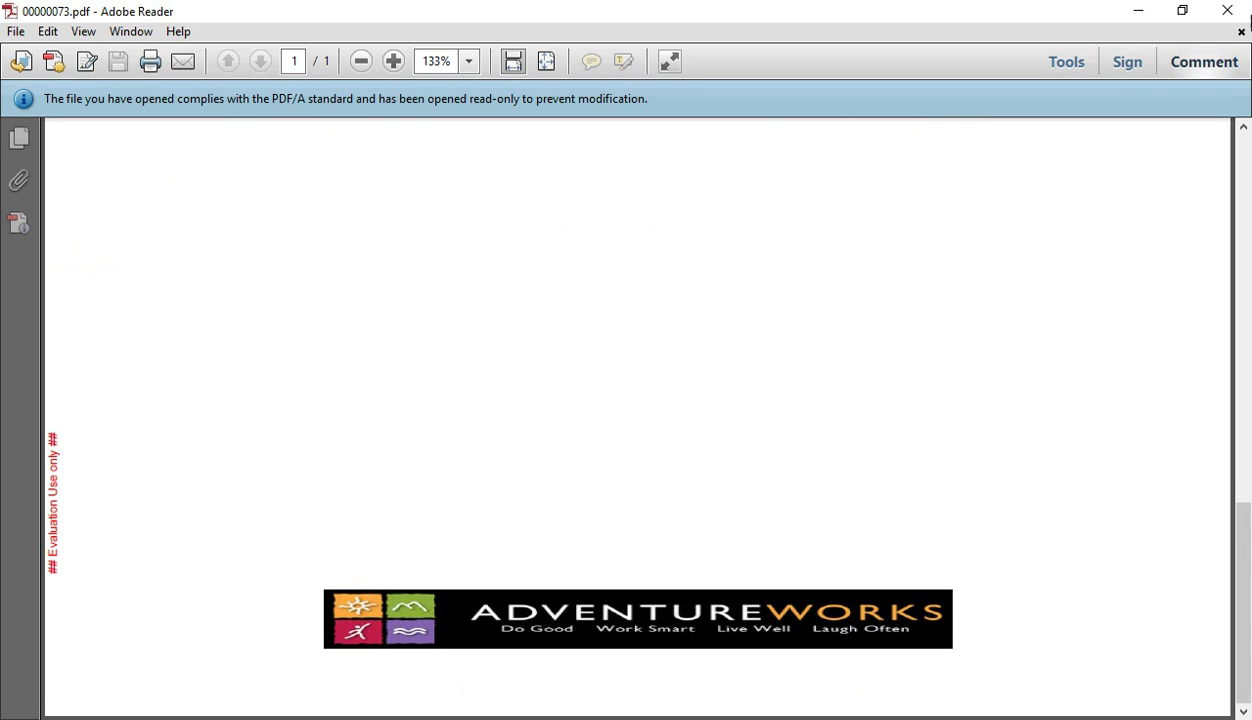
{"action": "left_click", "coordinate": [1227, 10]}
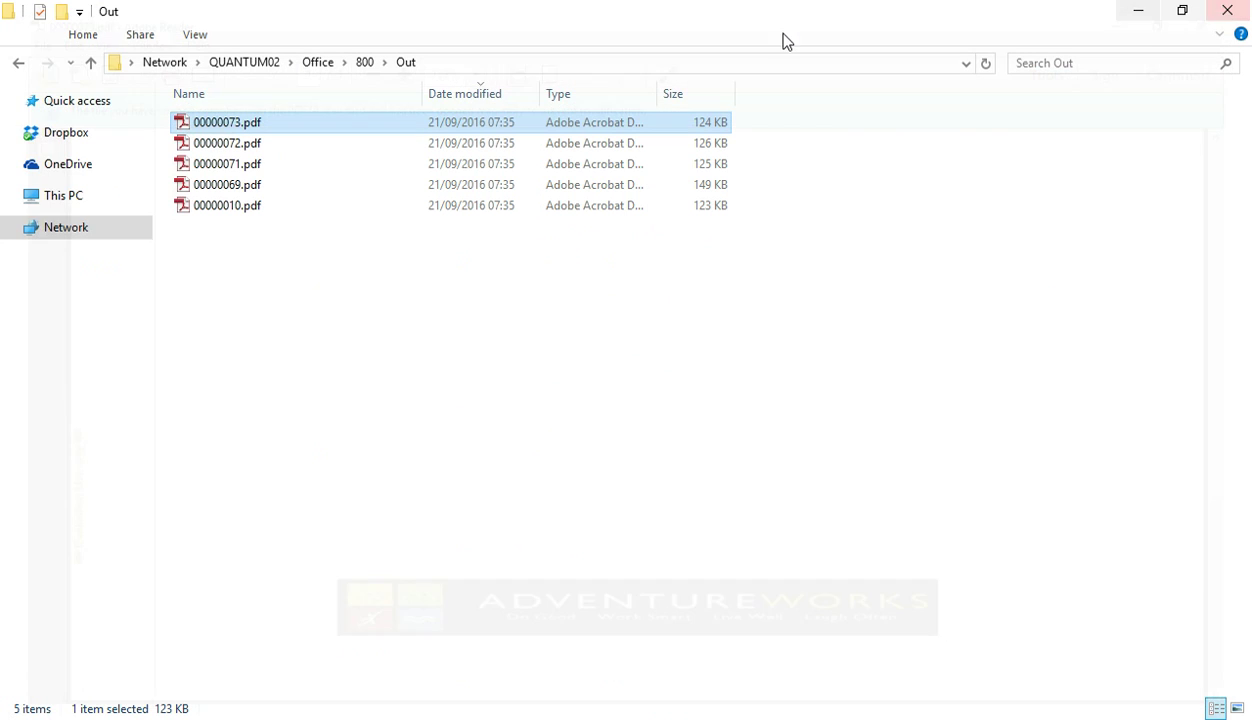
{"action": "double_click", "coordinate": [245, 165]}
{"action": "scroll", "coordinate": [975, 370], "scroll_direction": "down", "scroll_amount": 10}
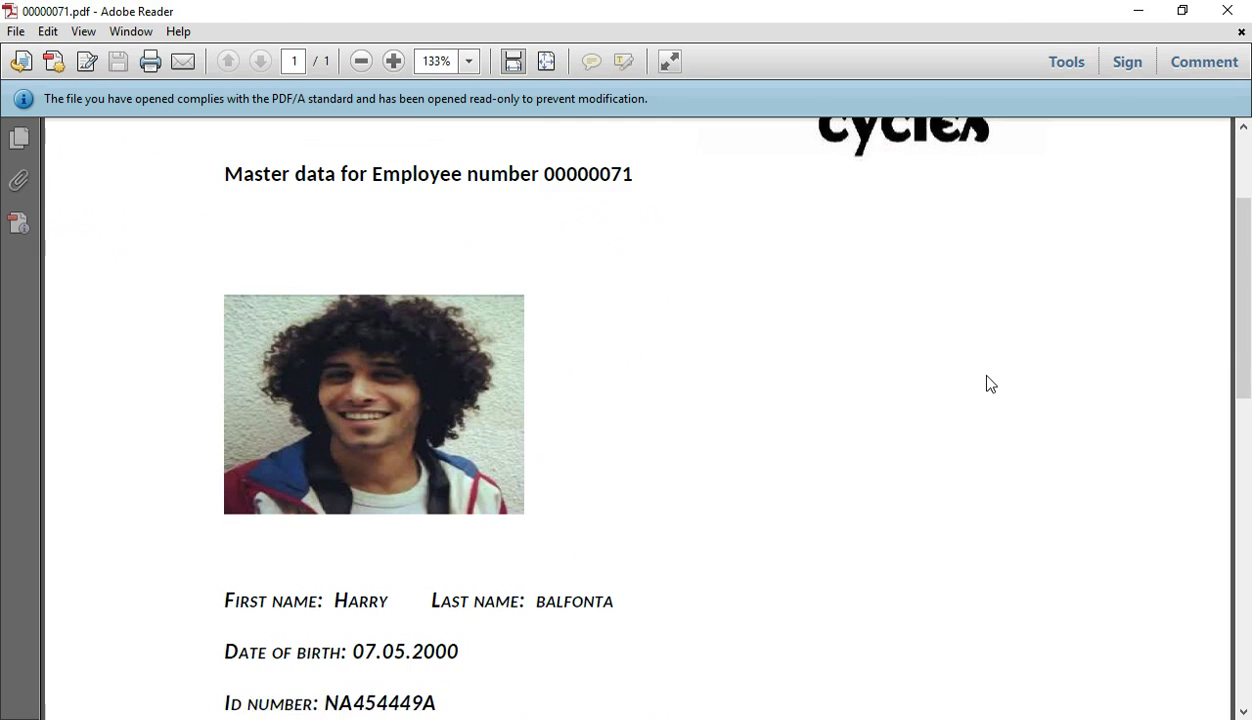
{"action": "left_click", "coordinate": [1227, 10]}
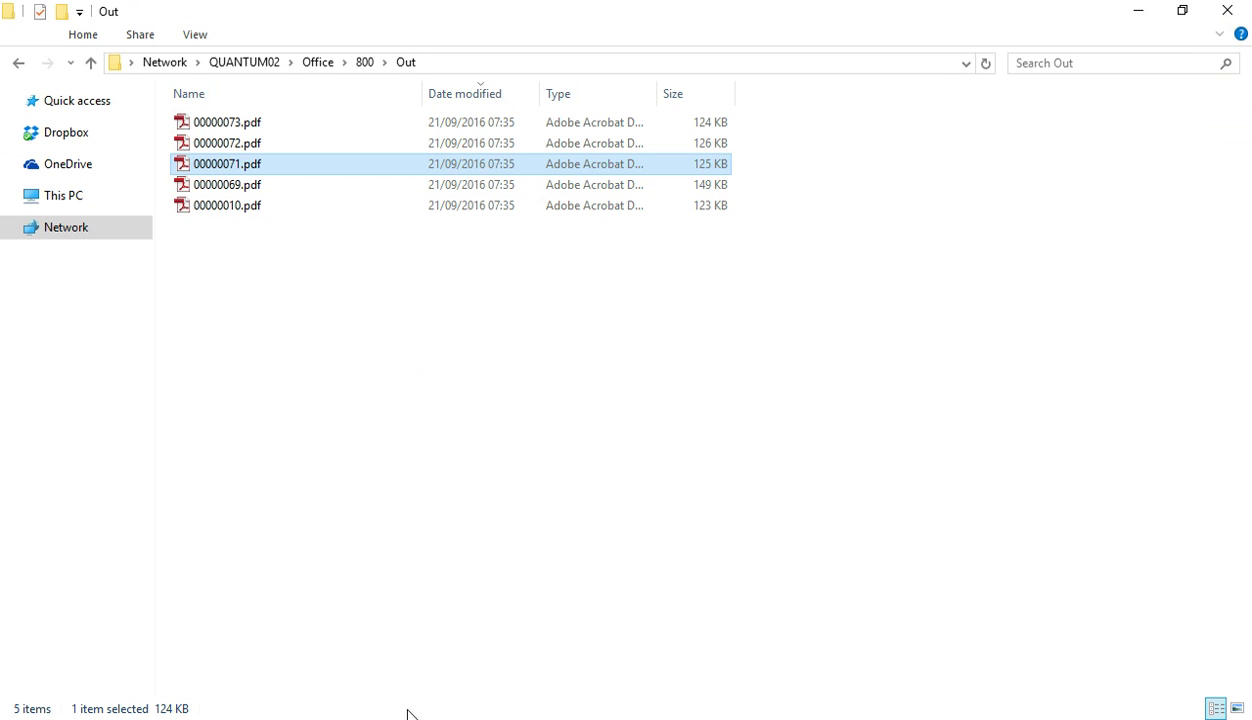
{"action": "mouse_move", "coordinate": [405, 719]}
Step: Turn off Footer advertise, widen the personnel range to 10–1040, and execute the report
{"action": "left_click", "coordinate": [390, 640]}
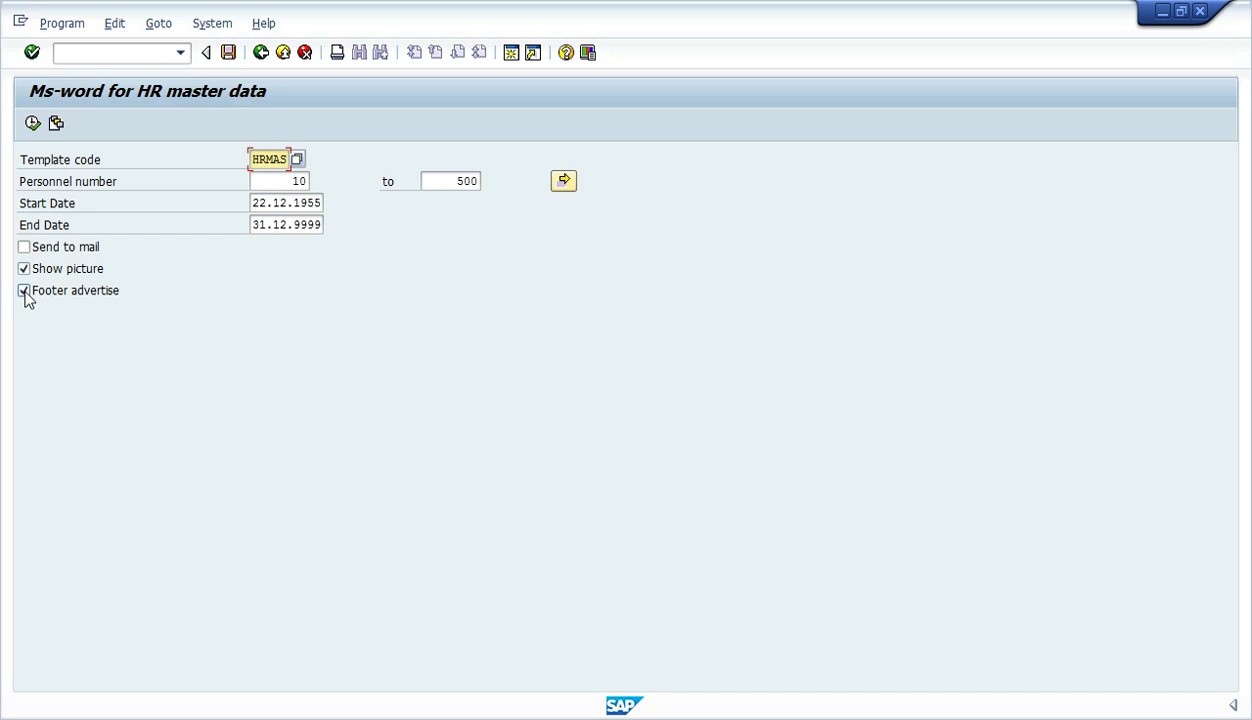
{"action": "left_click", "coordinate": [24, 291]}
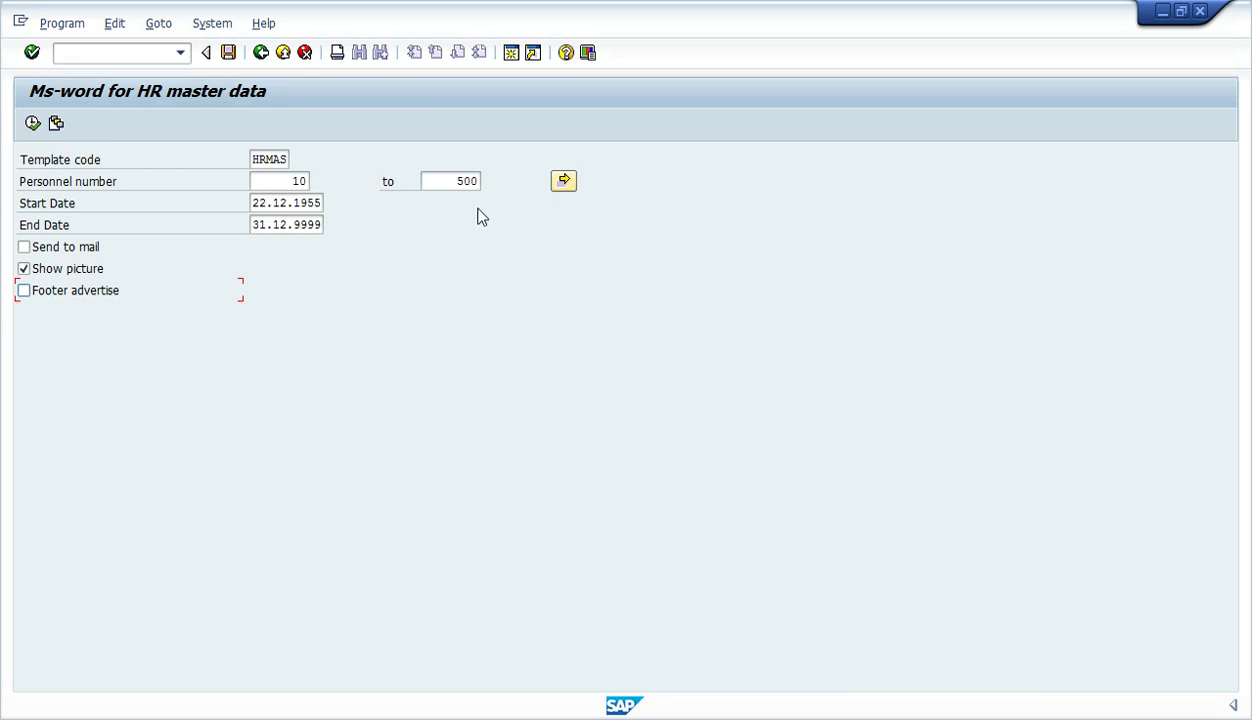
{"action": "double_click", "coordinate": [447, 182]}
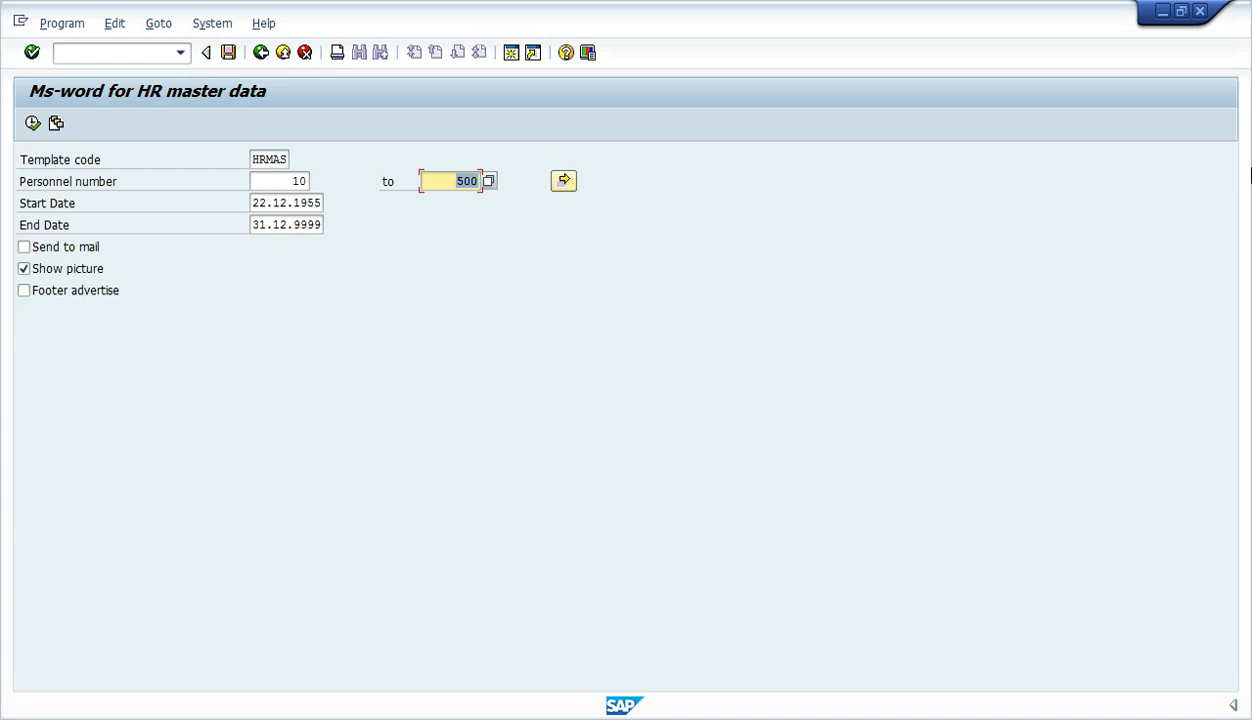
{"action": "key", "text": "BackSpace"}
{"action": "key", "text": "Down"}
{"action": "key", "text": "Down"}
{"action": "key", "text": "Down"}
{"action": "key", "text": "Down"}
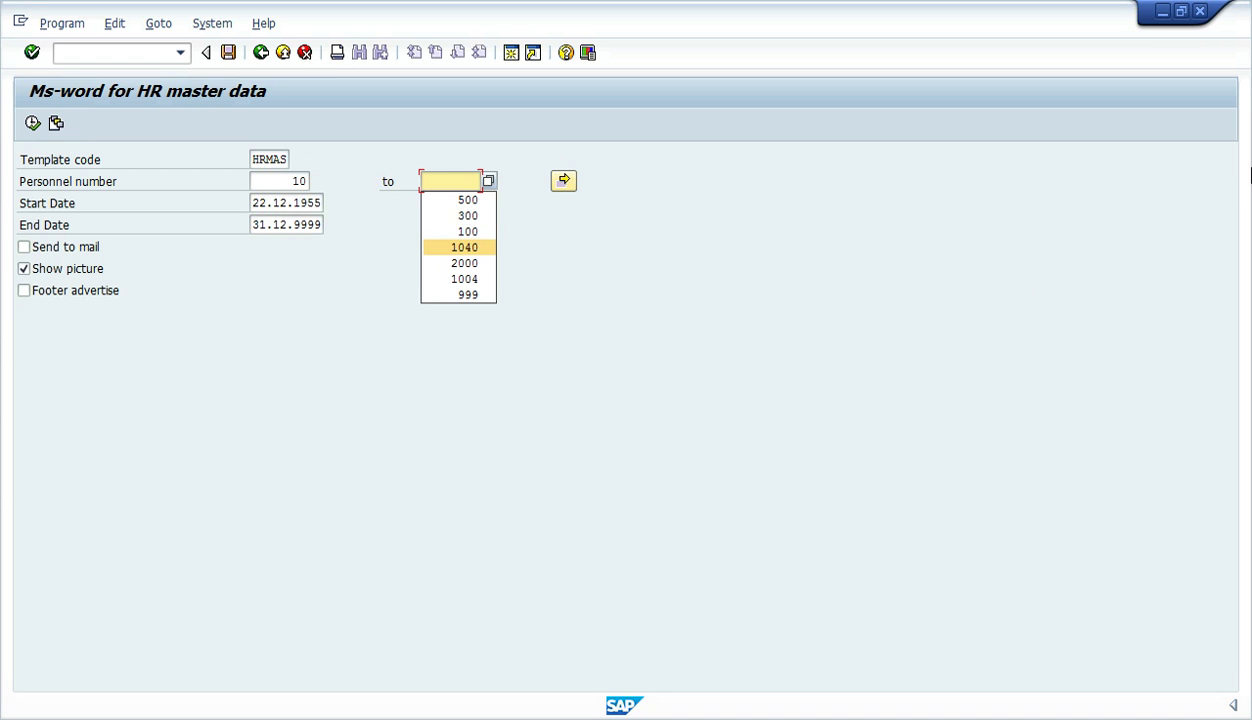
{"action": "key", "text": "Return"}
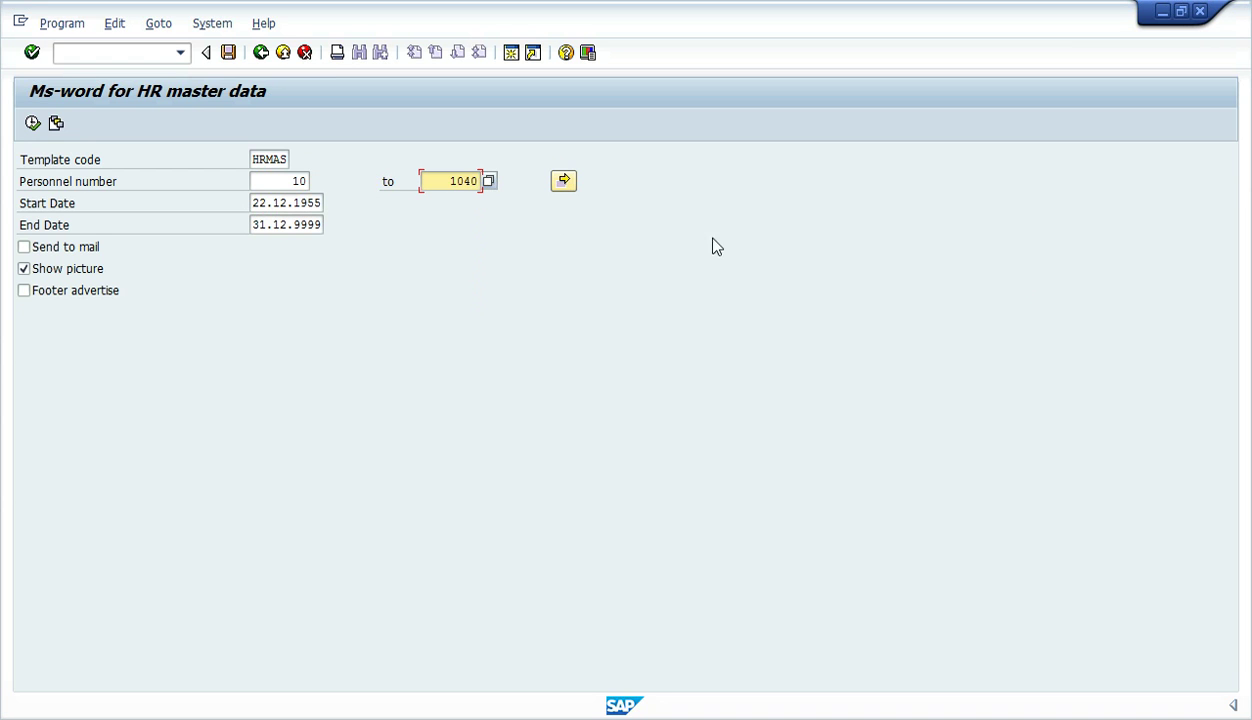
{"action": "left_click", "coordinate": [33, 123]}
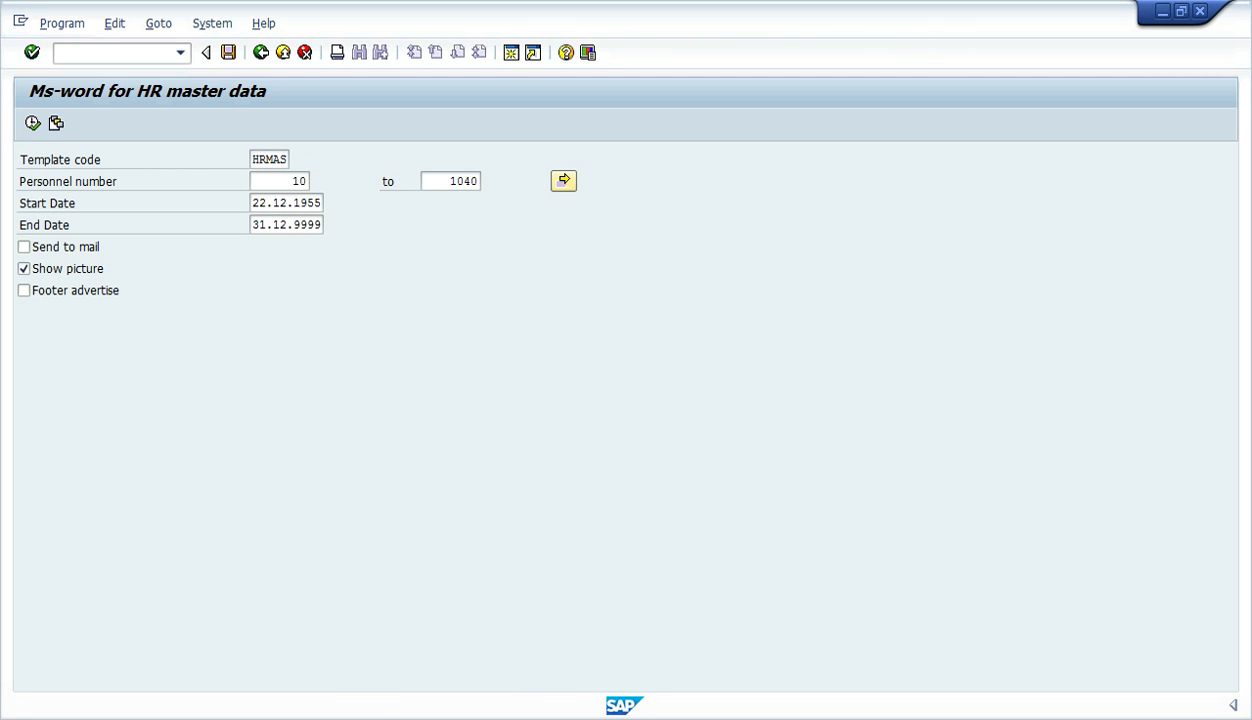
Step: Open 00001002.pdf from the Out folder, confirm it ends without the footer banner, and close it
{"action": "mouse_move", "coordinate": [213, 719]}
{"action": "left_click", "coordinate": [177, 618]}
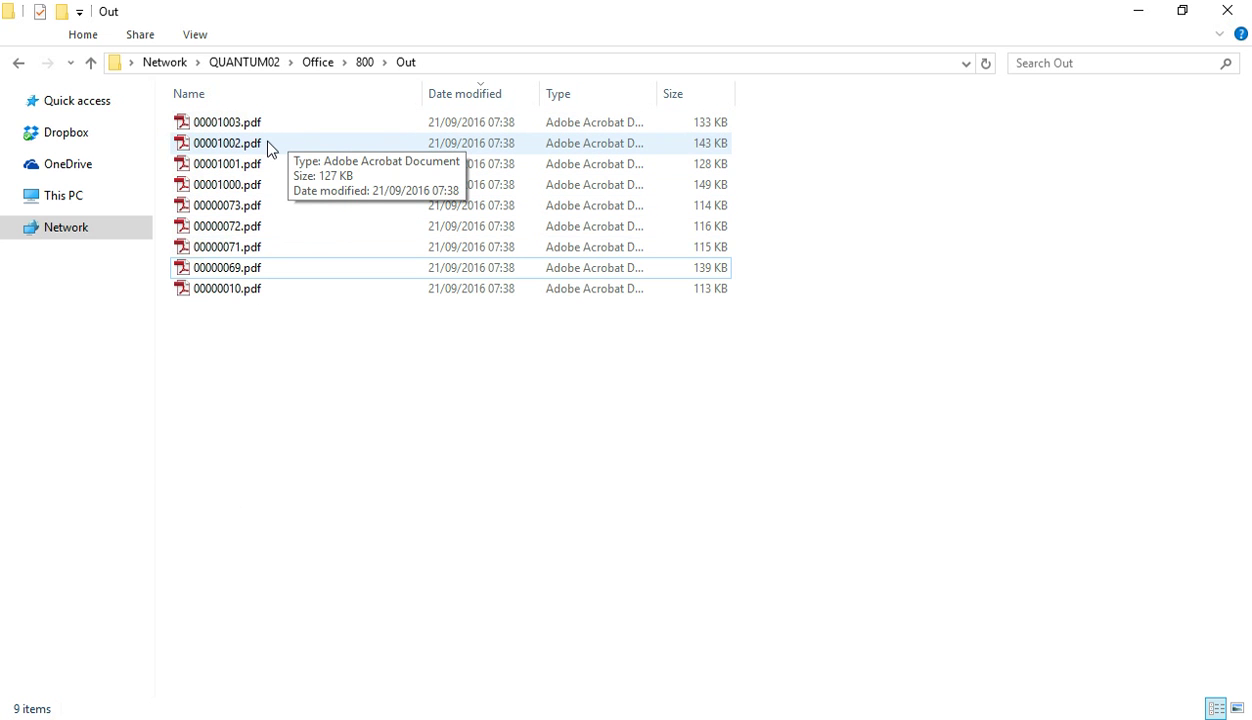
{"action": "double_click", "coordinate": [267, 150]}
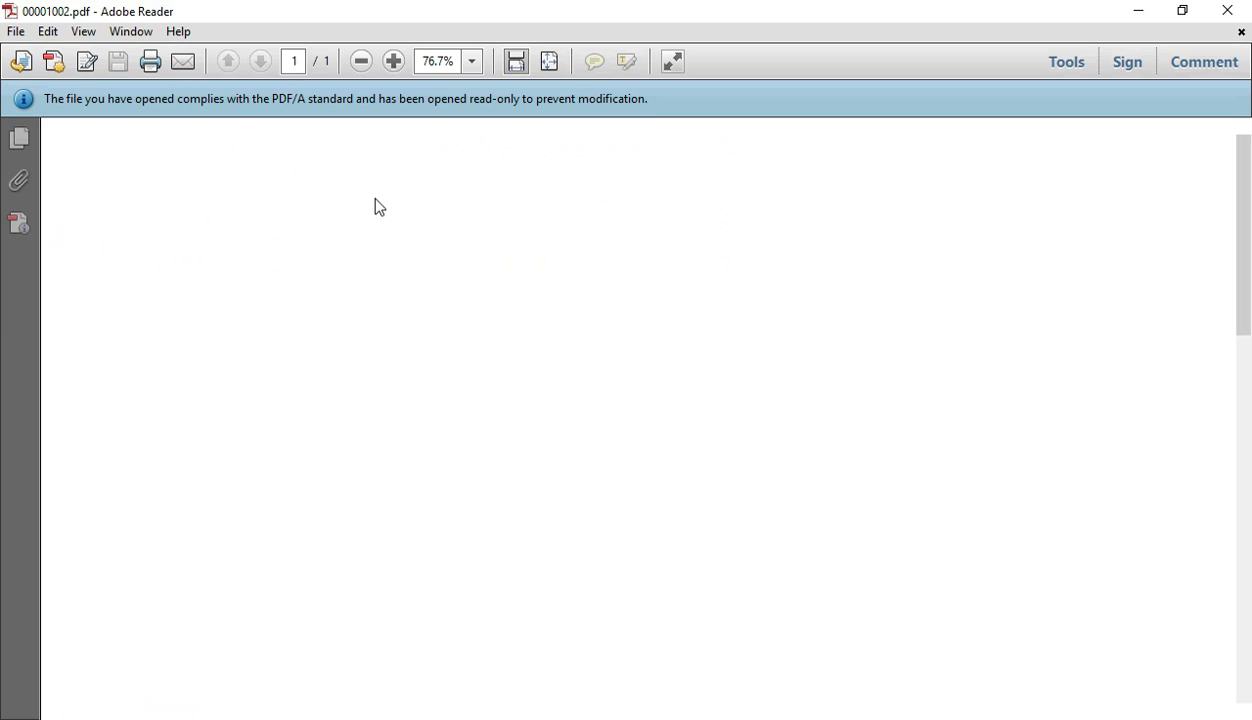
{"action": "scroll", "coordinate": [552, 300], "scroll_direction": "down", "scroll_amount": 6}
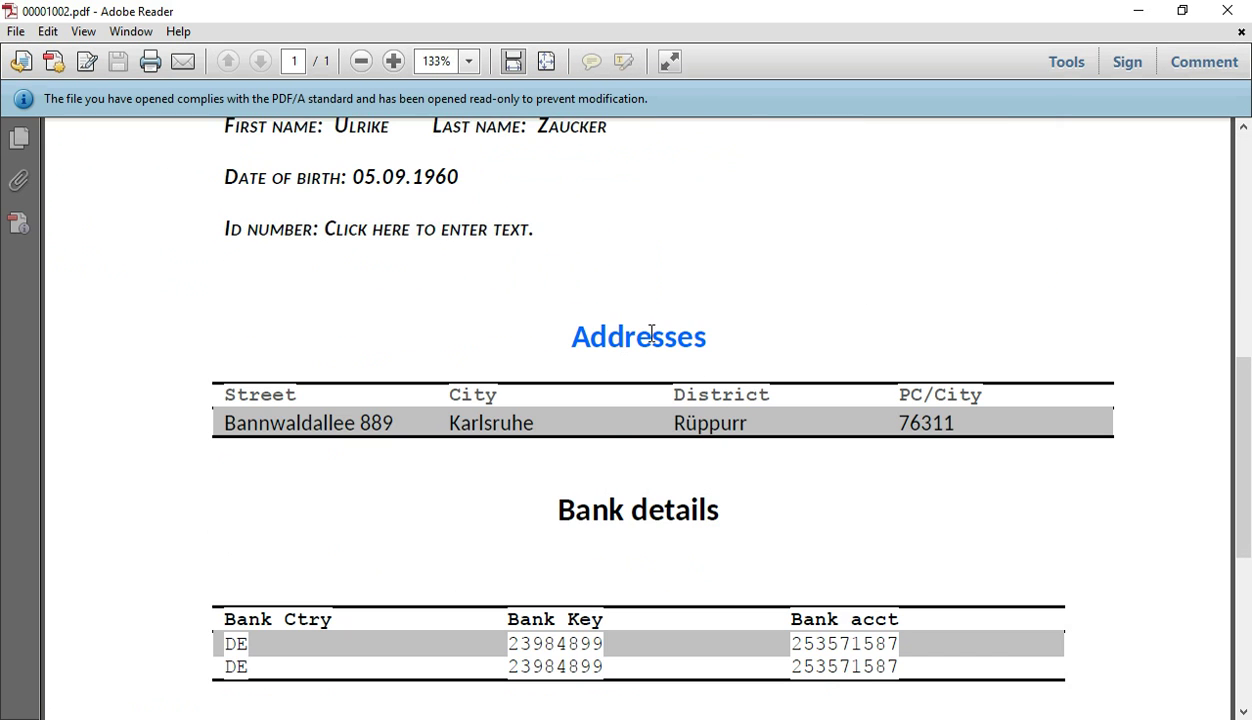
{"action": "scroll", "coordinate": [646, 345], "scroll_direction": "down", "scroll_amount": 4}
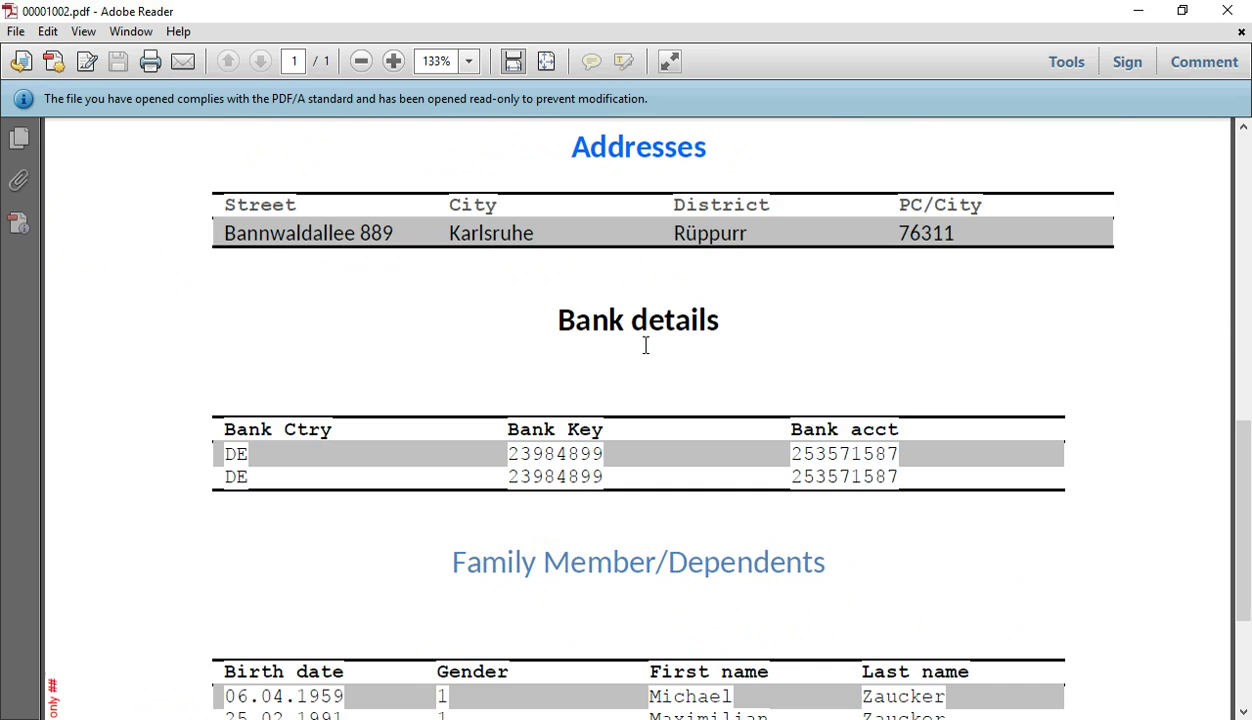
{"action": "scroll", "coordinate": [648, 350], "scroll_direction": "down", "scroll_amount": 3}
{"action": "scroll", "coordinate": [650, 365], "scroll_direction": "down", "scroll_amount": 2}
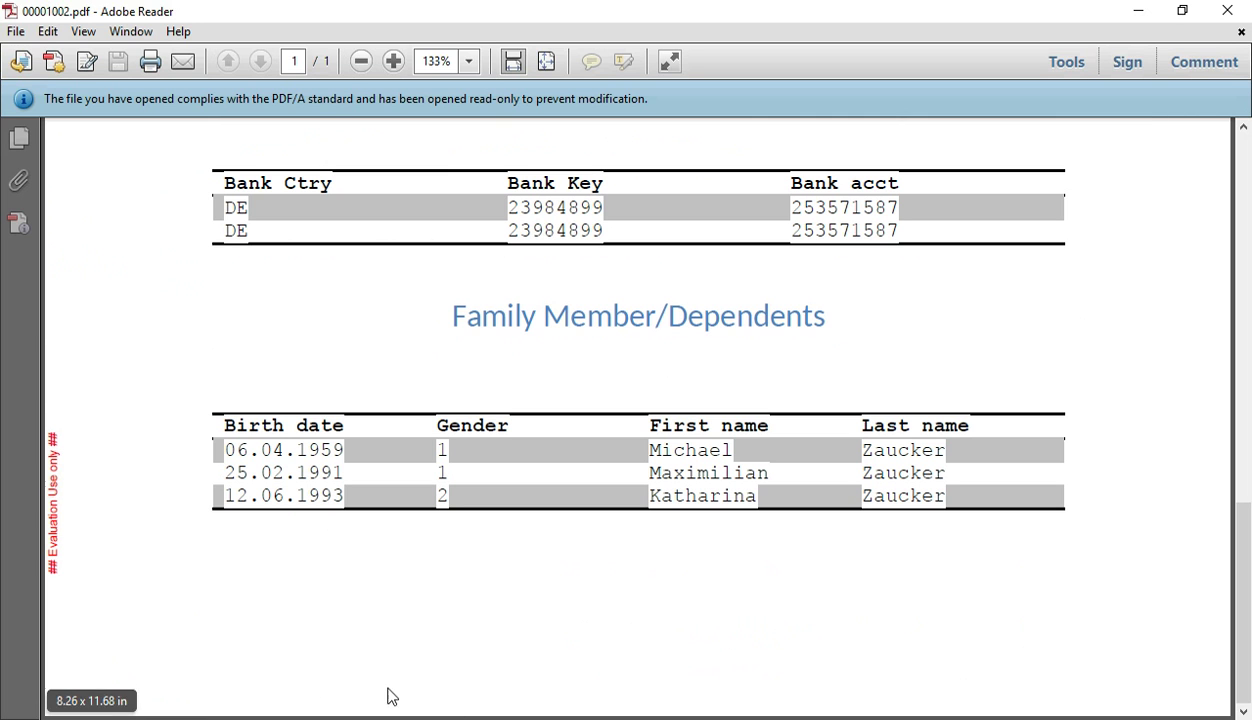
{"action": "left_click", "coordinate": [1229, 11]}
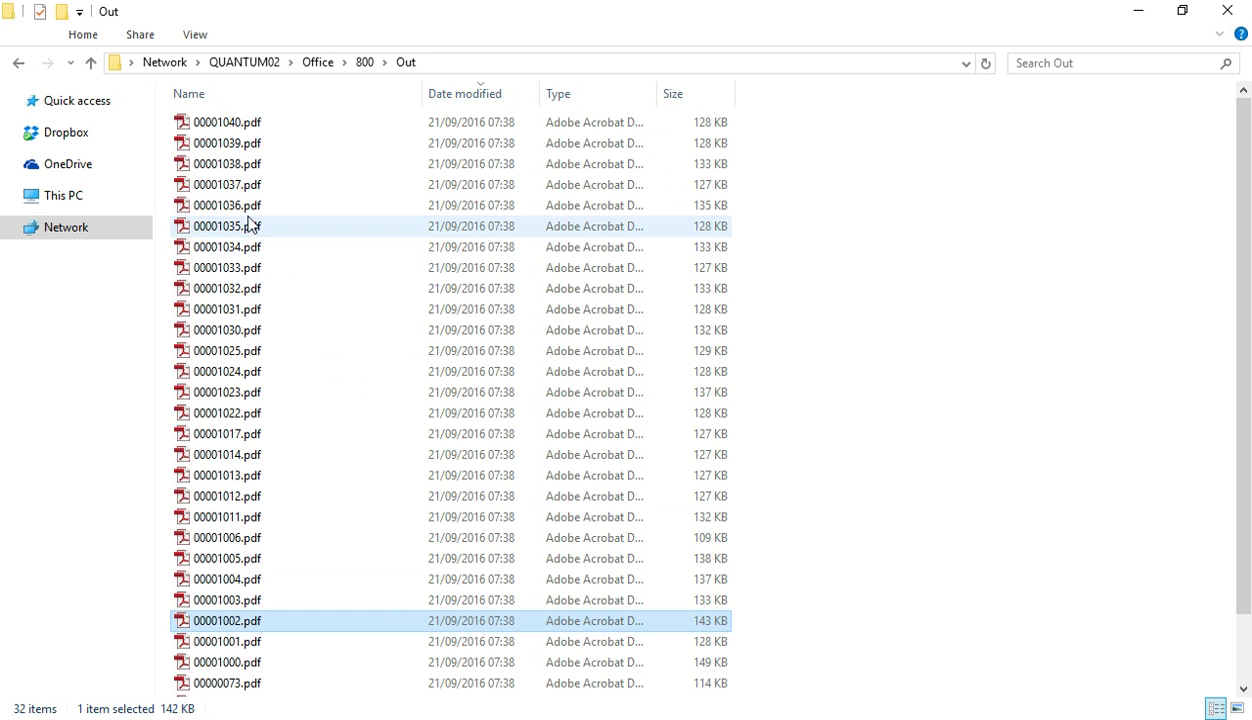
Step: Open 00001035.pdf, scroll through its master data, address and bank details, then close it
{"action": "left_click", "coordinate": [245, 230]}
{"action": "double_click", "coordinate": [245, 236]}
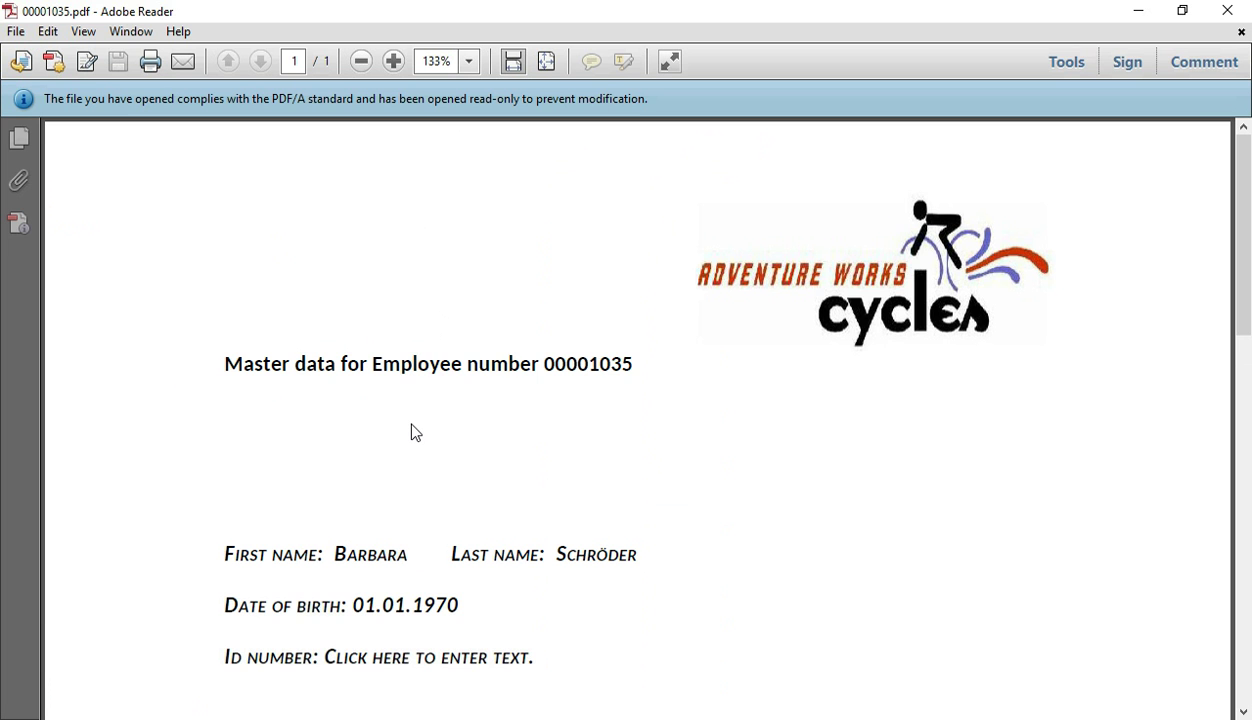
{"action": "scroll", "coordinate": [410, 433], "scroll_direction": "down", "scroll_amount": 1}
{"action": "scroll", "coordinate": [360, 415], "scroll_direction": "down", "scroll_amount": 2}
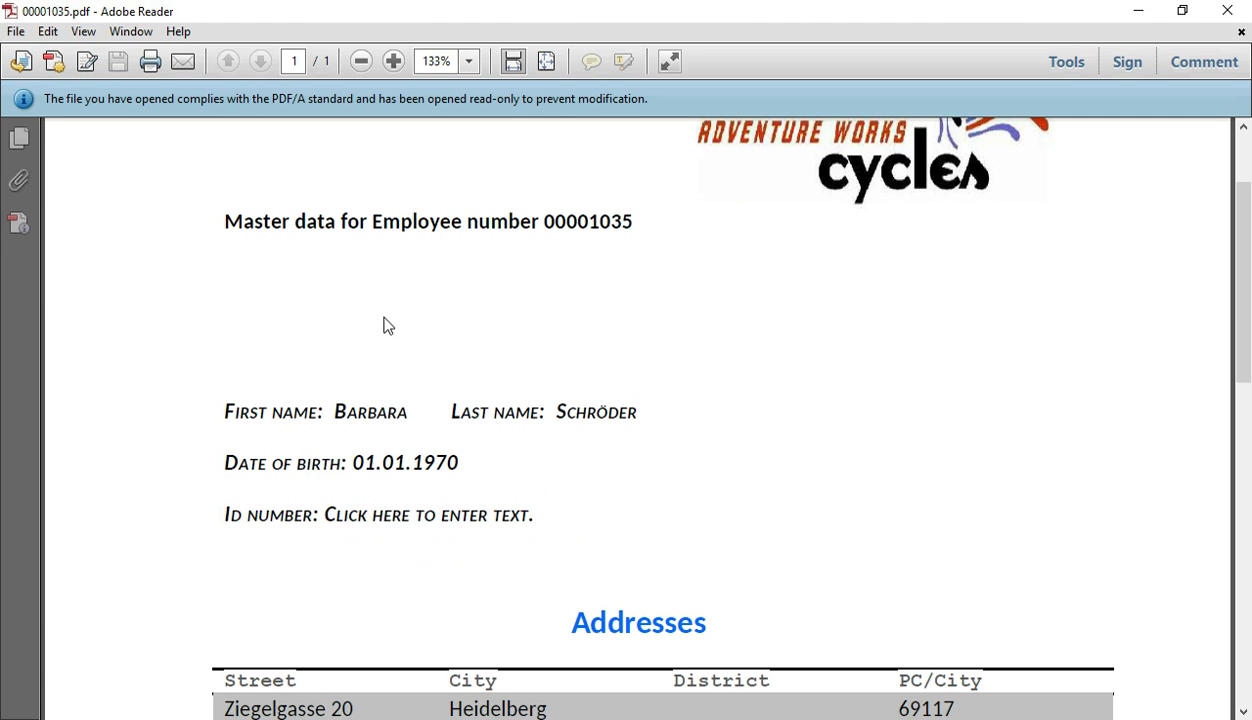
{"action": "scroll", "coordinate": [377, 338], "scroll_direction": "down", "scroll_amount": 3}
{"action": "scroll", "coordinate": [380, 330], "scroll_direction": "down", "scroll_amount": 5}
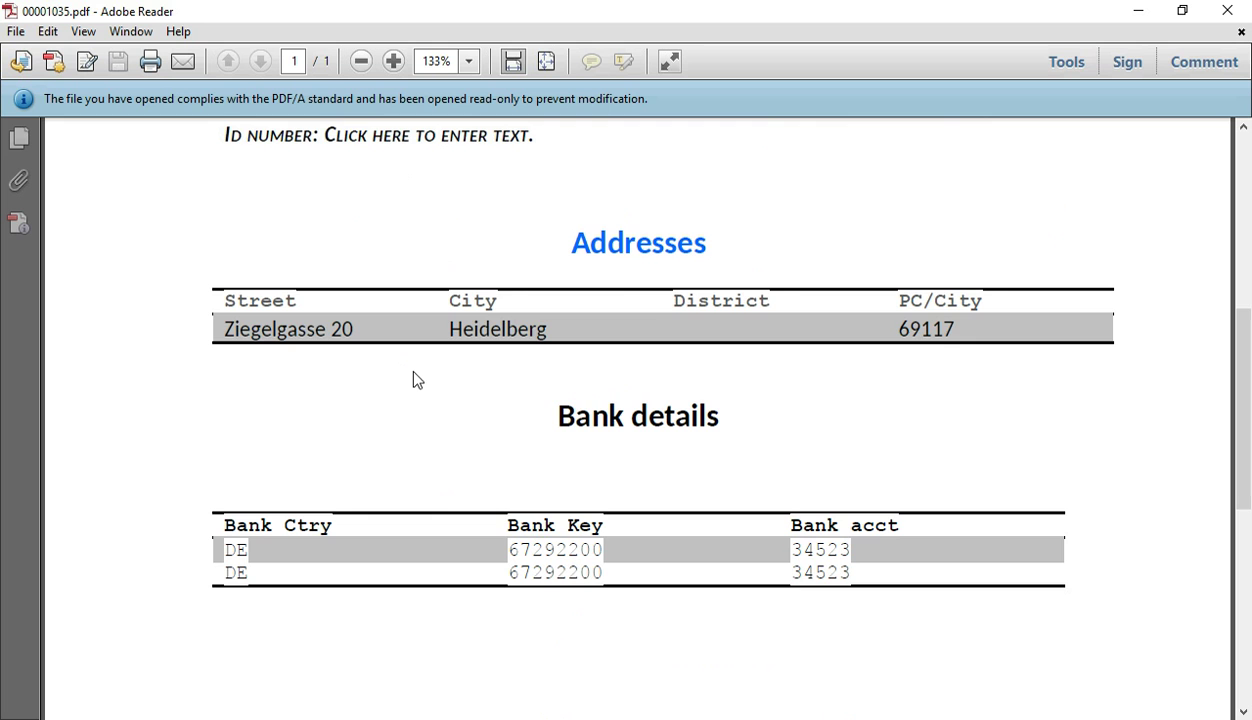
{"action": "scroll", "coordinate": [490, 345], "scroll_direction": "down", "scroll_amount": 9}
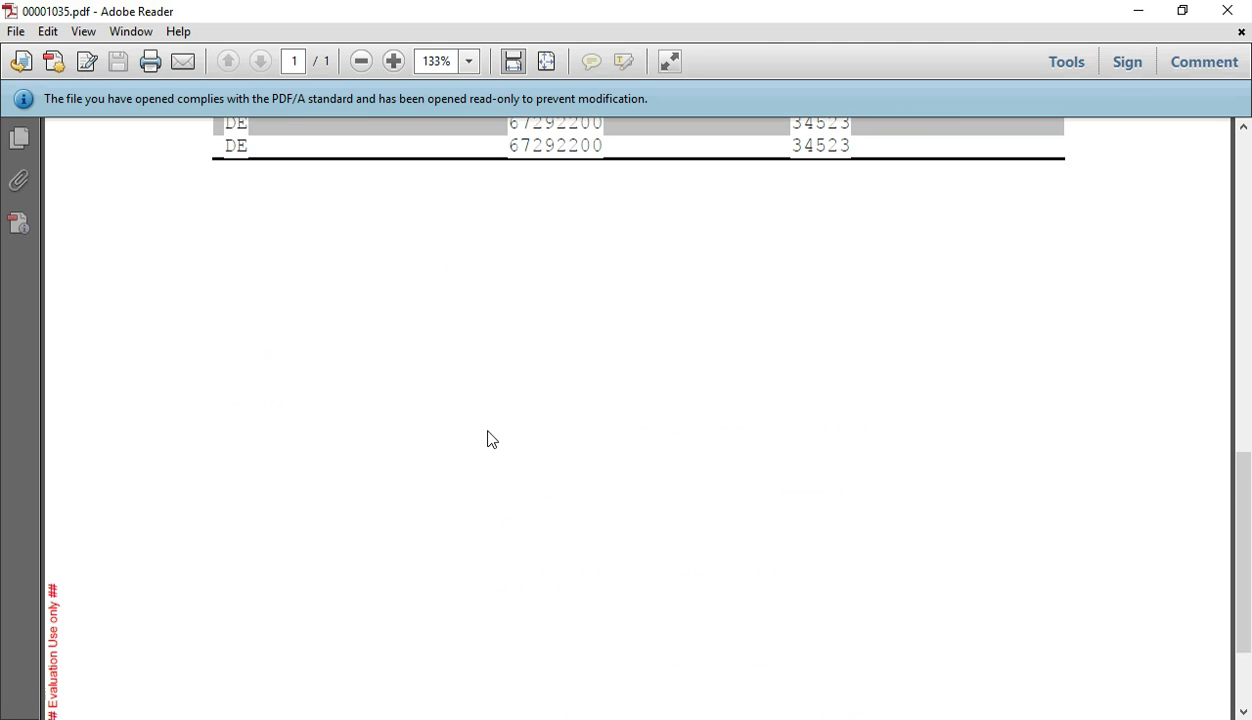
{"action": "scroll", "coordinate": [486, 460], "scroll_direction": "down", "scroll_amount": 1}
{"action": "scroll", "coordinate": [493, 446], "scroll_direction": "up", "scroll_amount": 3}
{"action": "scroll", "coordinate": [495, 446], "scroll_direction": "down", "scroll_amount": 5}
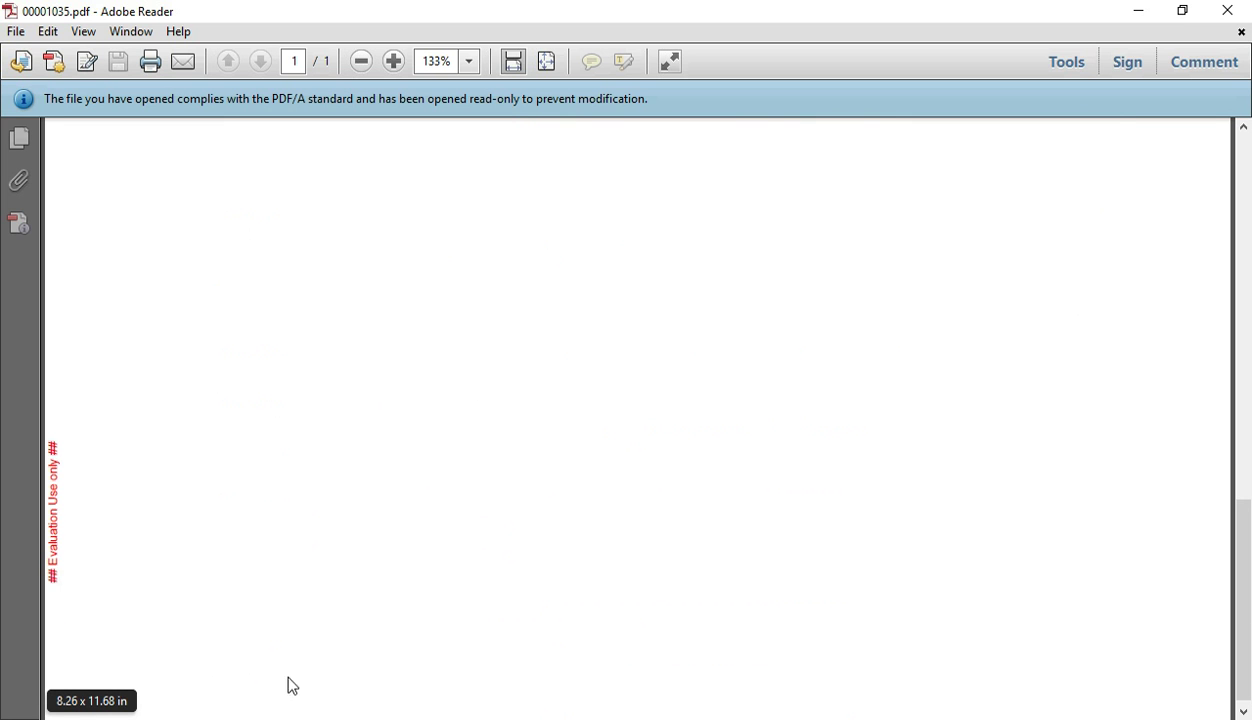
{"action": "left_click", "coordinate": [1230, 11]}
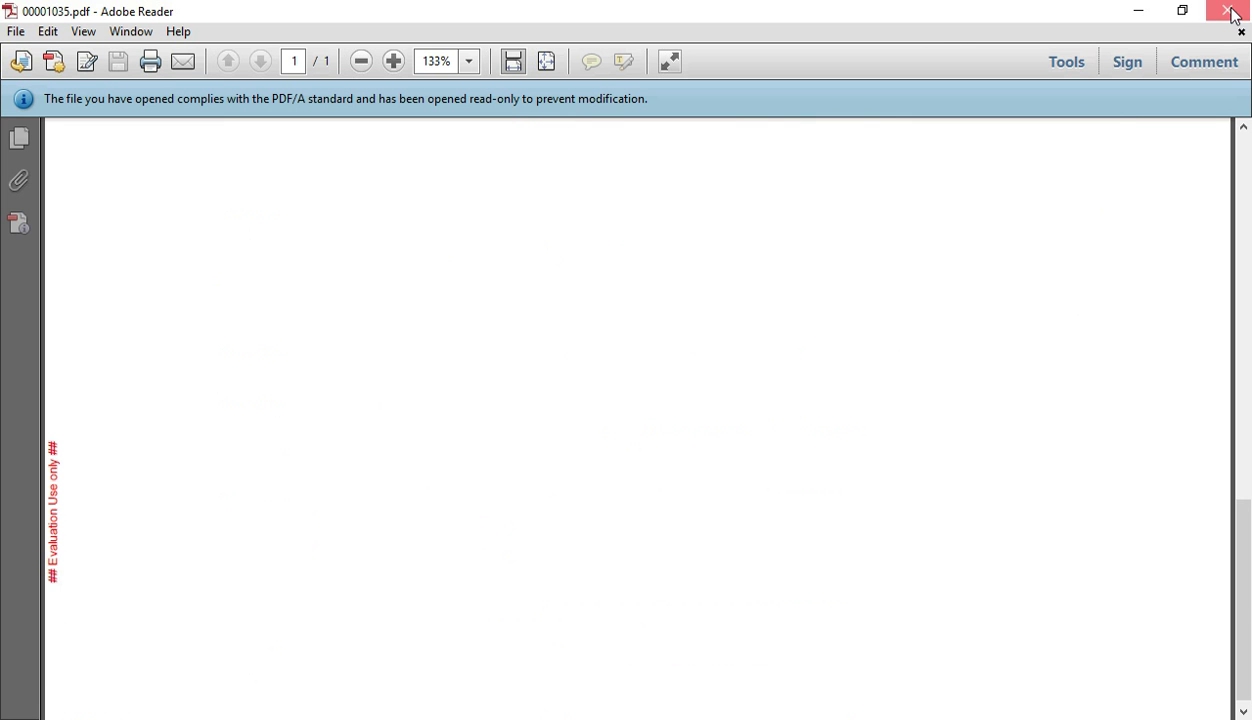
{"action": "scroll", "coordinate": [246, 441], "scroll_direction": "down", "scroll_amount": 2}
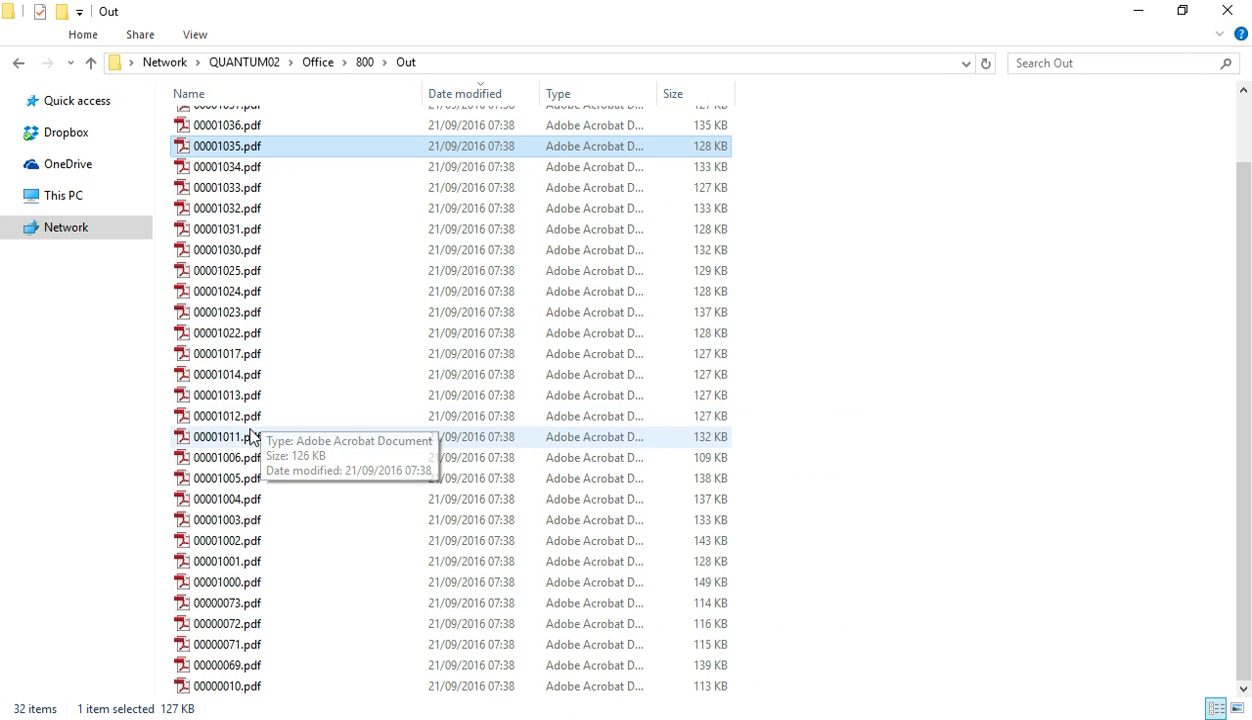